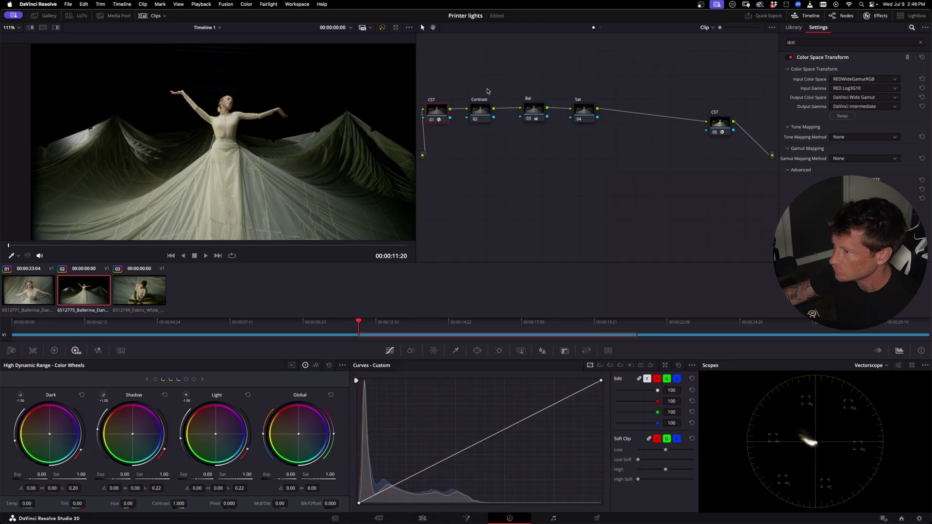
Reset the grade of the Bal node on the second clip.
{"action": "left_click", "coordinate": [482, 115]}
{"action": "left_click", "coordinate": [536, 111]}
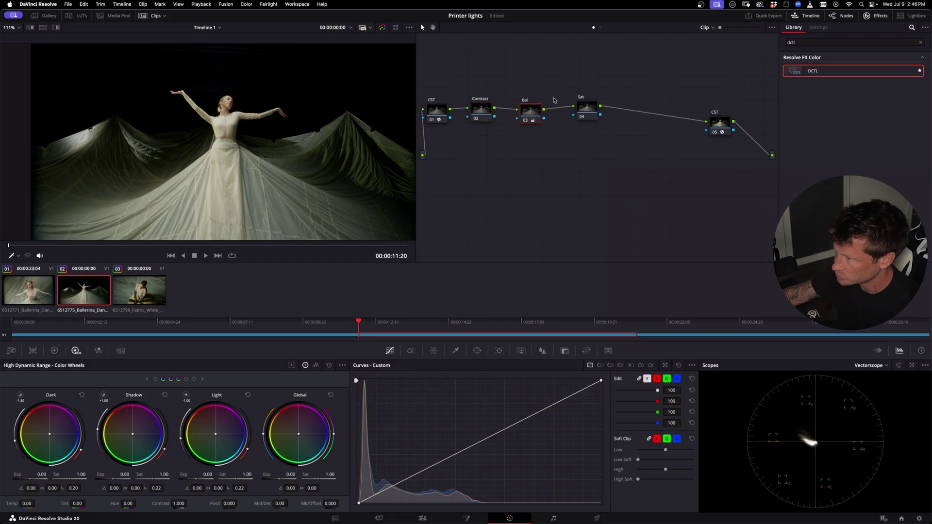
{"action": "right_click", "coordinate": [536, 107]}
{"action": "left_click", "coordinate": [552, 114]}
{"action": "left_click_drag", "start_coordinate": [530, 110], "coordinate": [531, 107]}
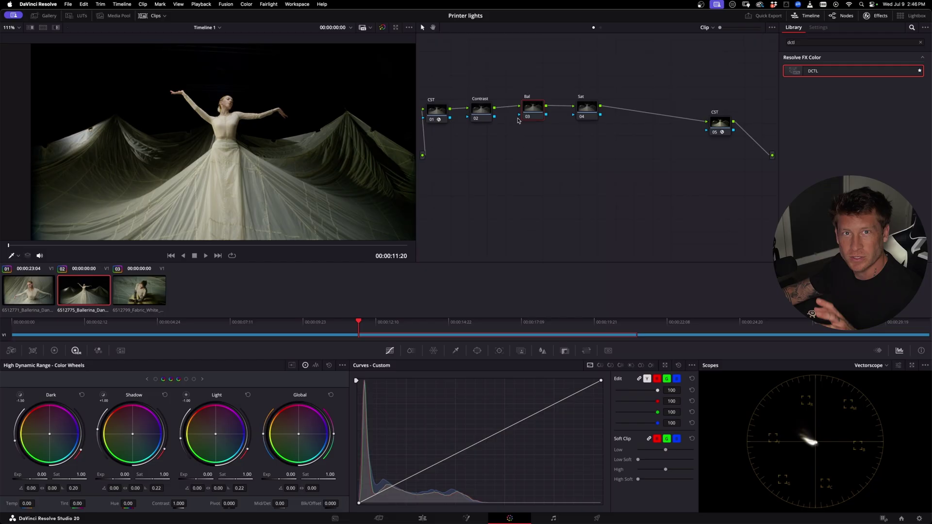
Inspect the input and output CST nodes and set the Contrast node's pivot to 0.336.
{"action": "left_click", "coordinate": [436, 112]}
{"action": "left_click", "coordinate": [508, 178]}
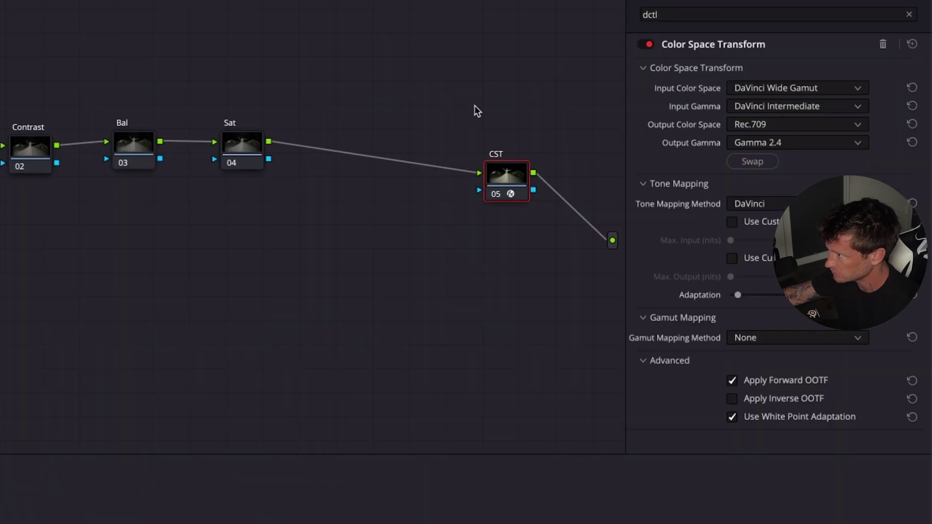
{"action": "left_click", "coordinate": [30, 145]}
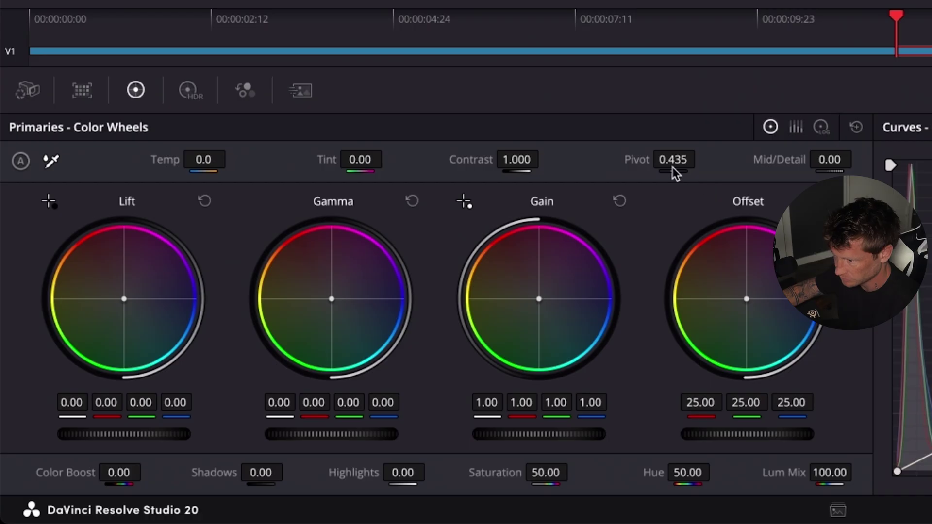
{"action": "double_click", "coordinate": [676, 161]}
{"action": "type", "text": "."}
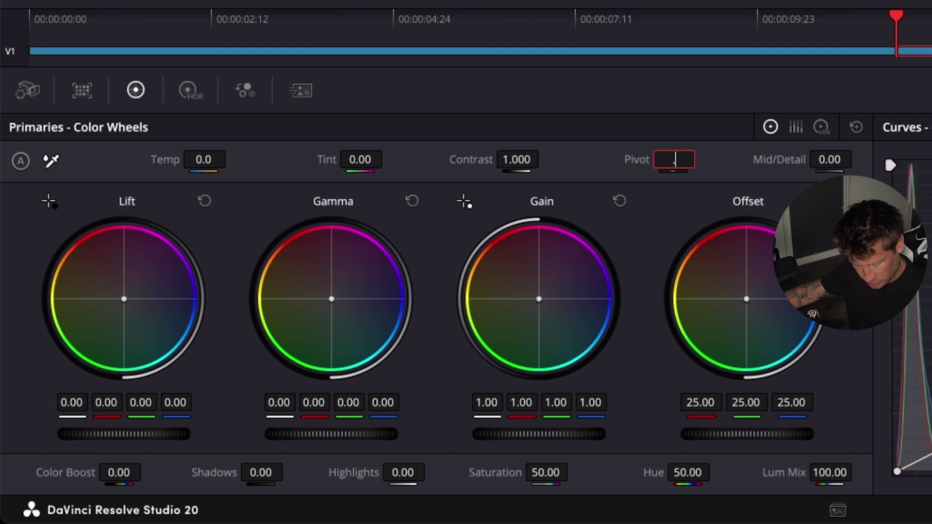
{"action": "type", "text": ".336"}
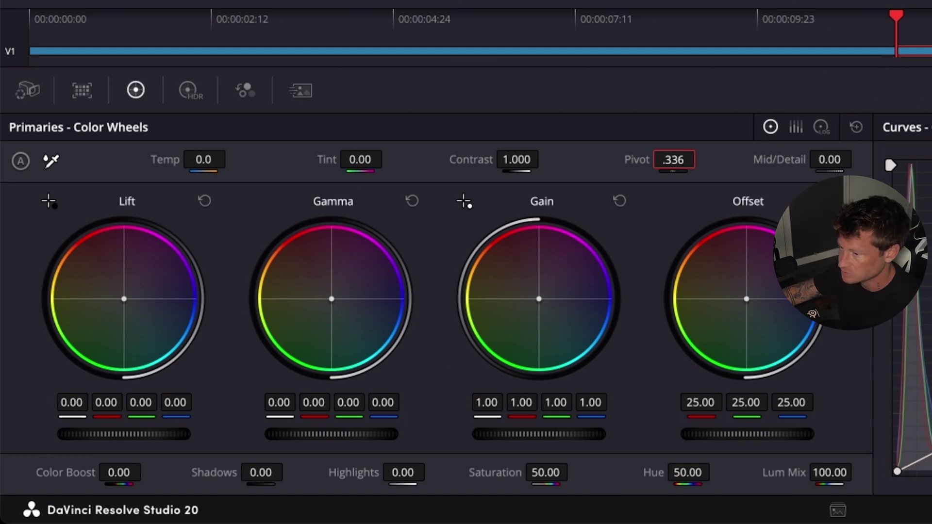
{"action": "key", "text": "Return"}
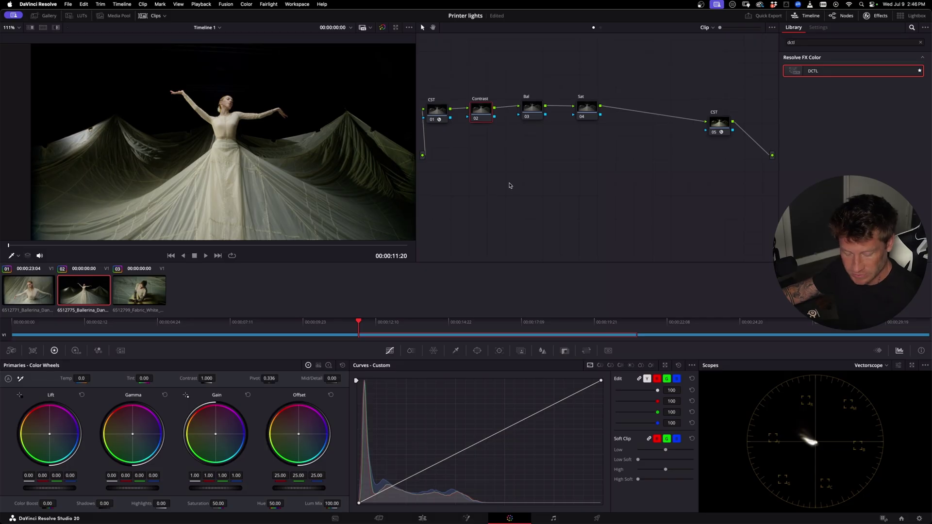
Compare the three ballerina clips, with the whole frame of the first clip in view.
{"action": "left_click", "coordinate": [139, 290]}
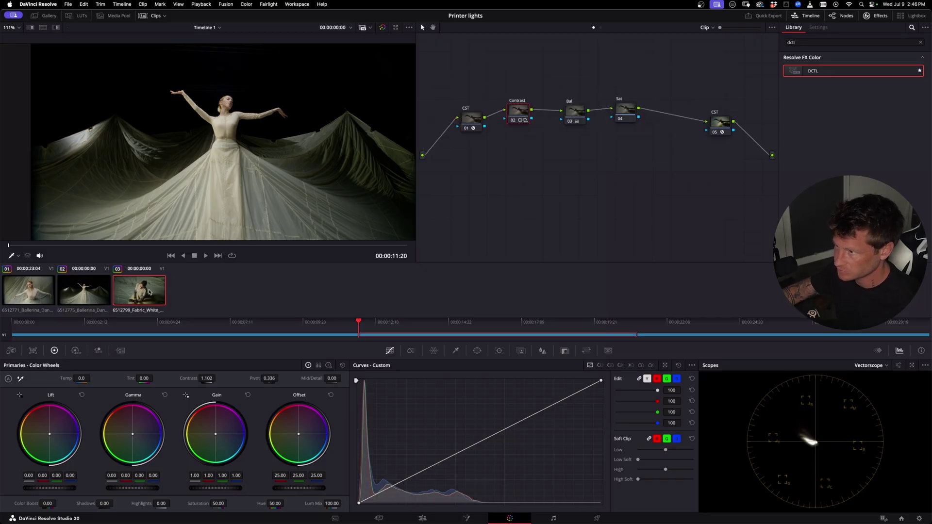
{"action": "left_click", "coordinate": [50, 290]}
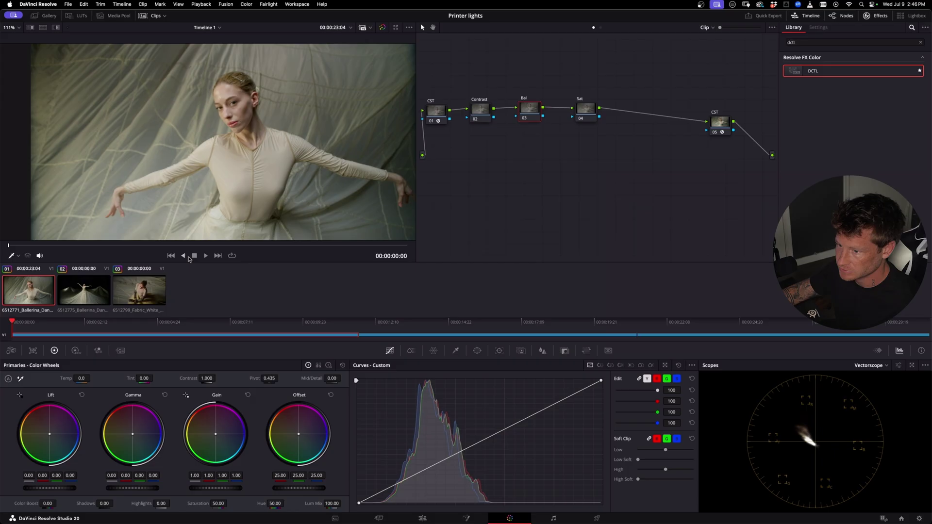
{"action": "left_click", "coordinate": [88, 294]}
{"action": "left_click", "coordinate": [138, 292]}
{"action": "left_click", "coordinate": [89, 292]}
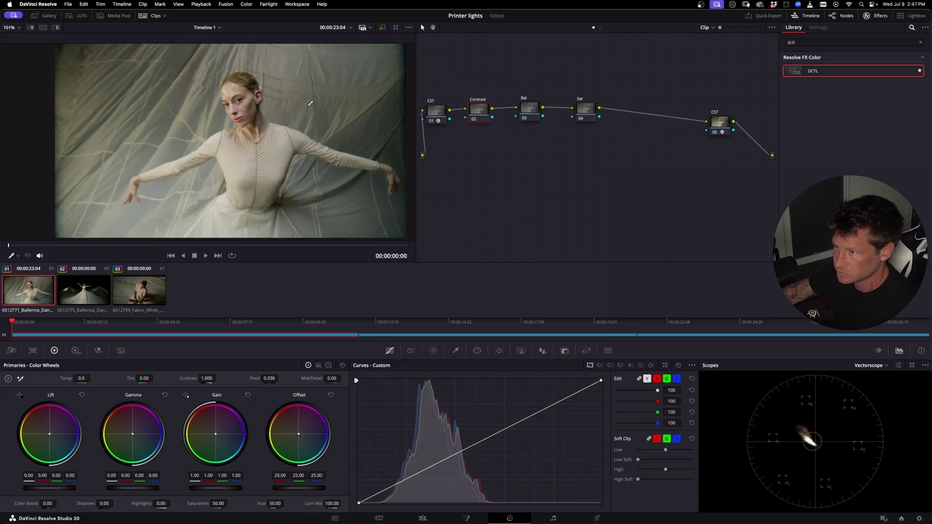
{"action": "scroll", "coordinate": [291, 117], "scroll_direction": "down", "scroll_amount": 1}
{"action": "left_click_drag", "start_coordinate": [290, 118], "coordinate": [284, 116]}
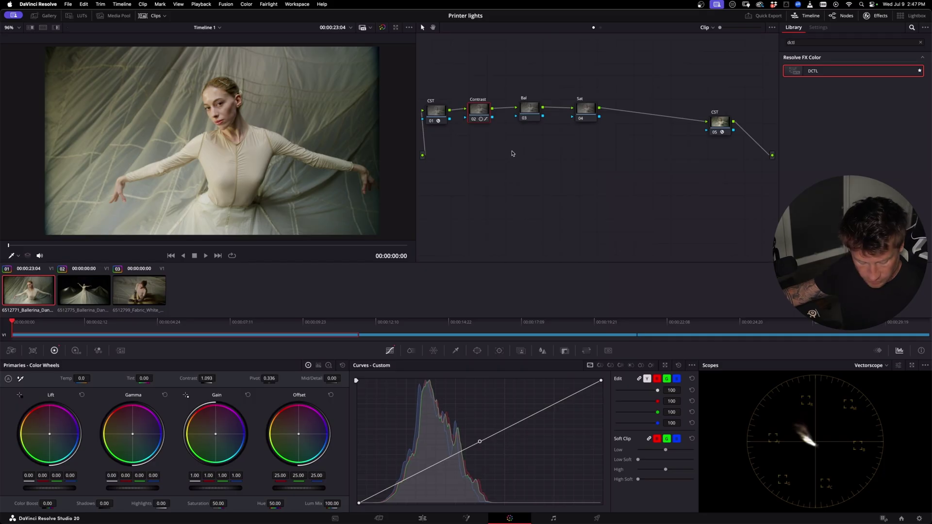
Copy the first clip's Contrast node grade onto the second clip's Contrast node.
{"action": "key", "text": "Down"}
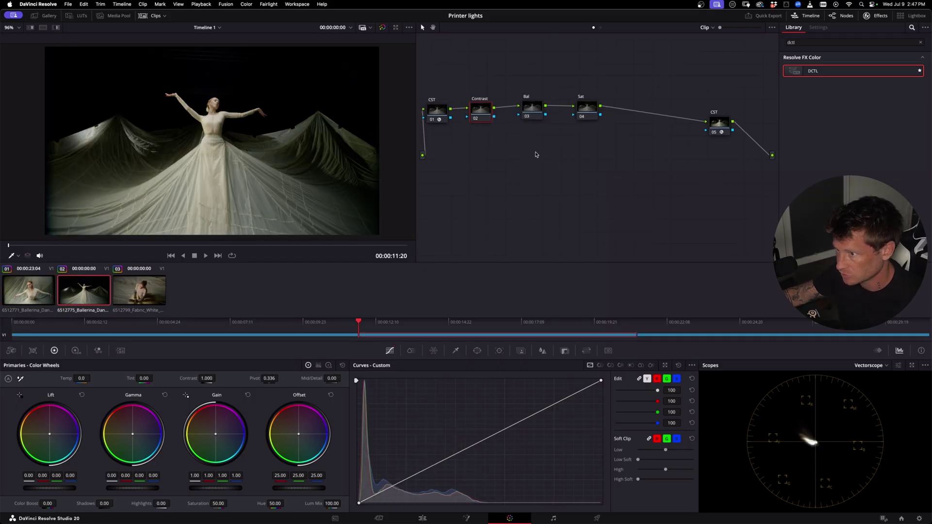
{"action": "key", "text": "Up"}
{"action": "key", "text": "Down"}
Scrub through the second clip and compare its look with the first and third clips.
{"action": "left_click", "coordinate": [357, 245]}
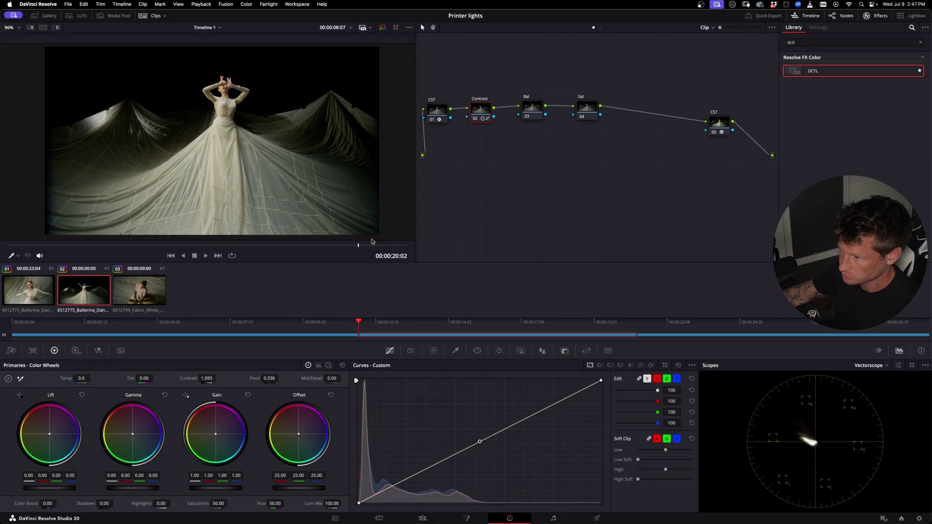
{"action": "key", "text": "Up"}
{"action": "key", "text": "Up"}
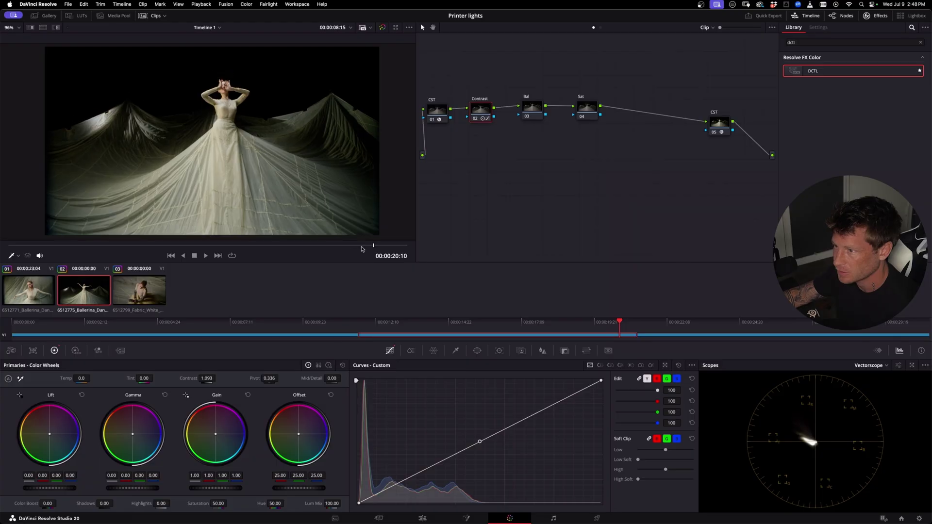
{"action": "left_click_drag", "start_coordinate": [380, 245], "coordinate": [370, 245]}
{"action": "left_click", "coordinate": [148, 290]}
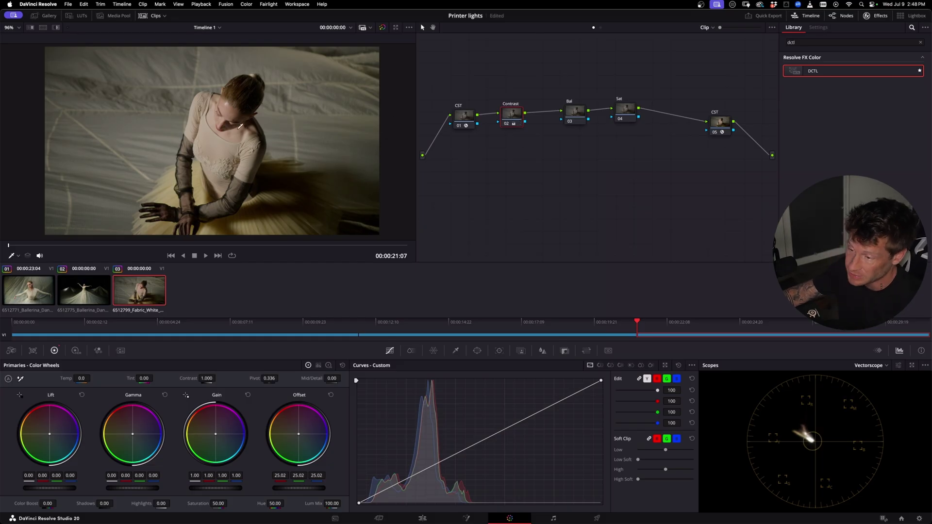
{"action": "left_click", "coordinate": [102, 290]}
{"action": "left_click", "coordinate": [30, 285]}
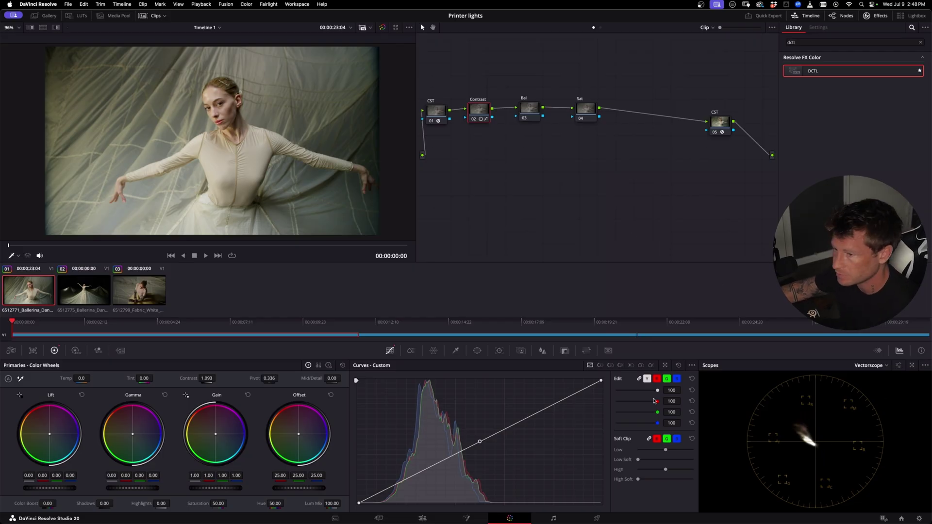
{"action": "left_click", "coordinate": [102, 291]}
{"action": "left_click", "coordinate": [40, 285]}
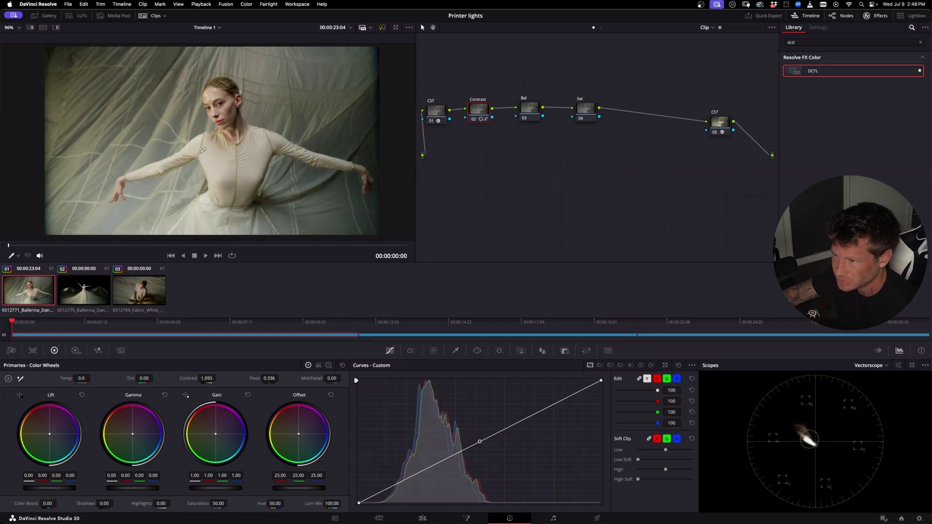
Balance the second clip's Bal node with printer lights to offsets of about 25.04 red, 24.77 green and 25.16 blue.
{"action": "left_click", "coordinate": [99, 286]}
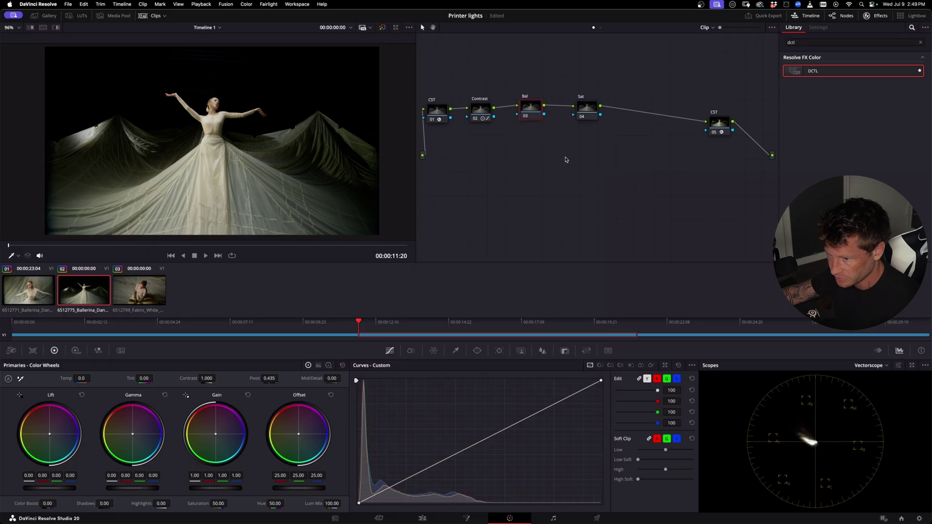
{"action": "key", "text": "5"}
{"action": "key", "text": "5"}
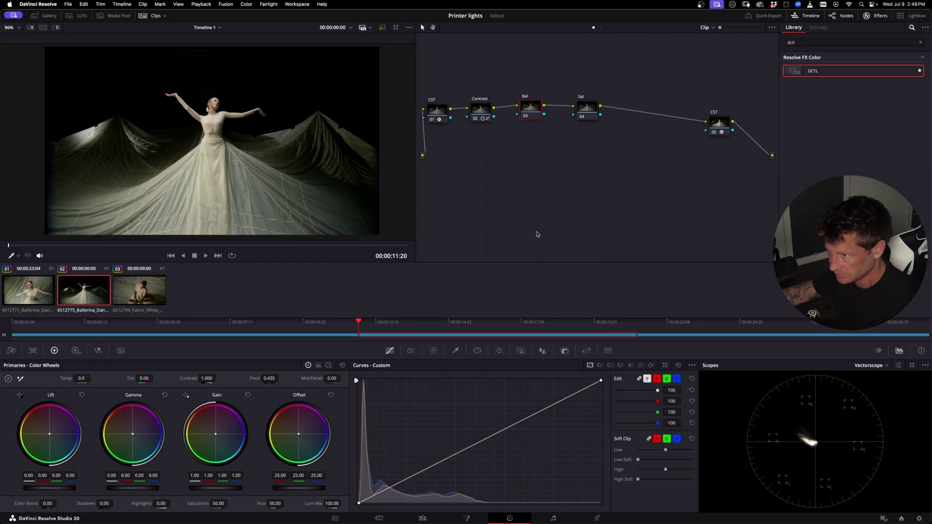
{"action": "key", "text": "7"}
{"action": "key", "text": "7"}
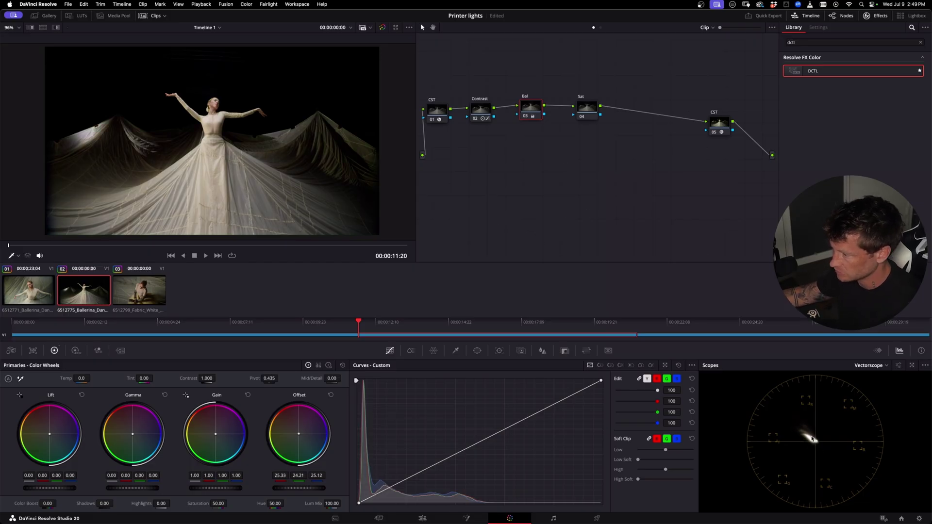
{"action": "key", "text": "5"}
{"action": "key", "text": "5"}
{"action": "key", "text": "7"}
{"action": "key", "text": "7"}
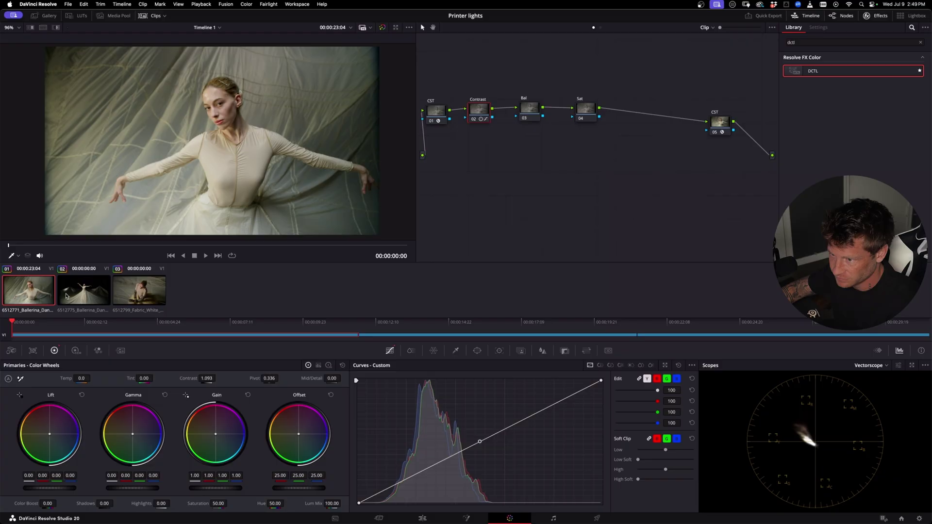
Compare the second clip against the first and reset the second clip's Bal node grade.
{"action": "key", "text": "Down"}
{"action": "key", "text": "Up"}
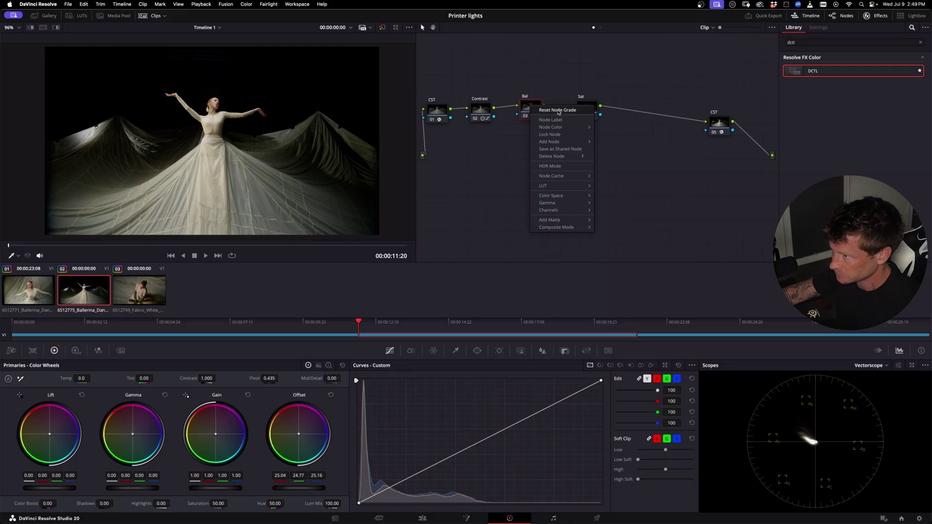
{"action": "key", "text": "Escape"}
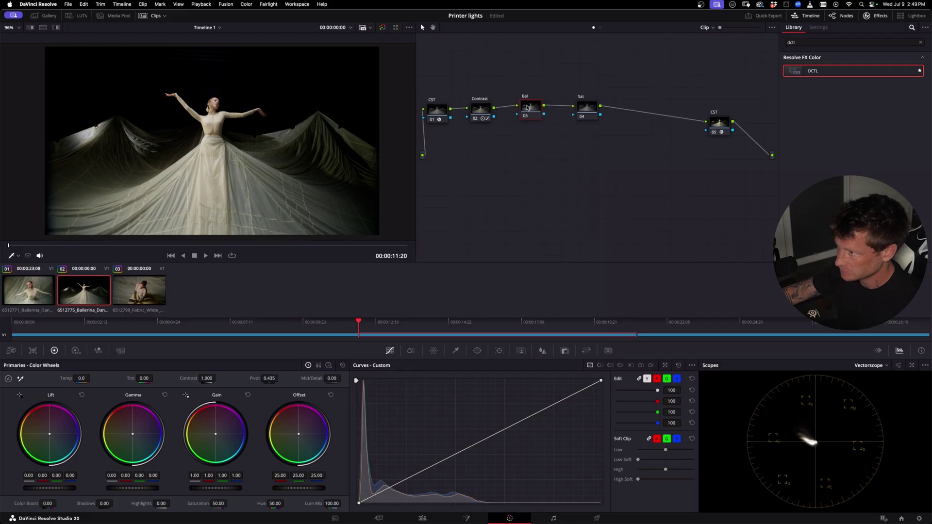
Set the Bal node's gamma to Linear and shift its gain to about 1.02 red and 0.96 green.
{"action": "right_click", "coordinate": [528, 108]}
{"action": "mouse_move", "coordinate": [544, 205]}
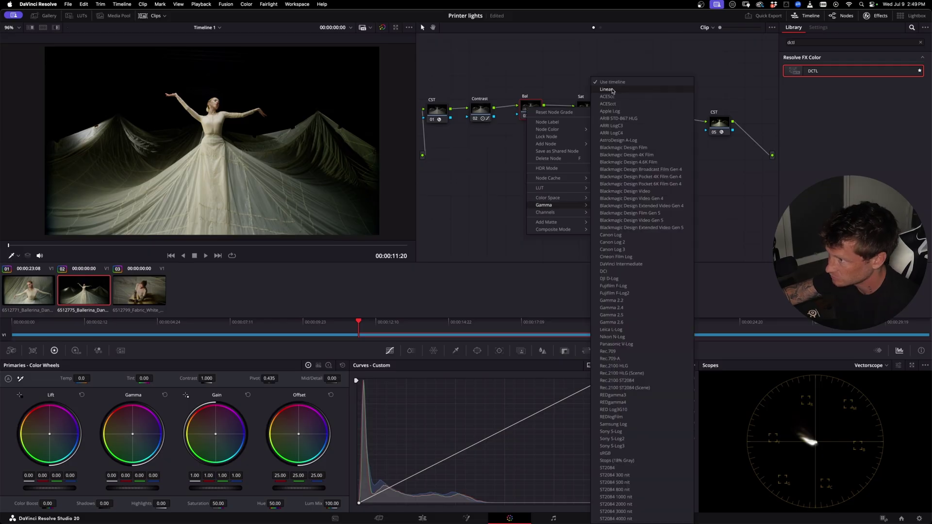
{"action": "left_click", "coordinate": [612, 90]}
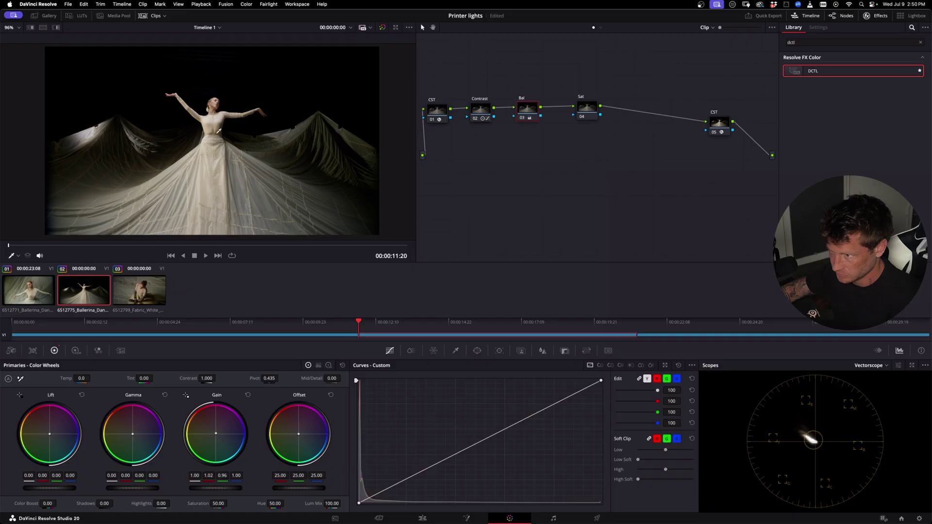
{"action": "left_click_drag", "start_coordinate": [538, 299], "coordinate": [542, 300]}
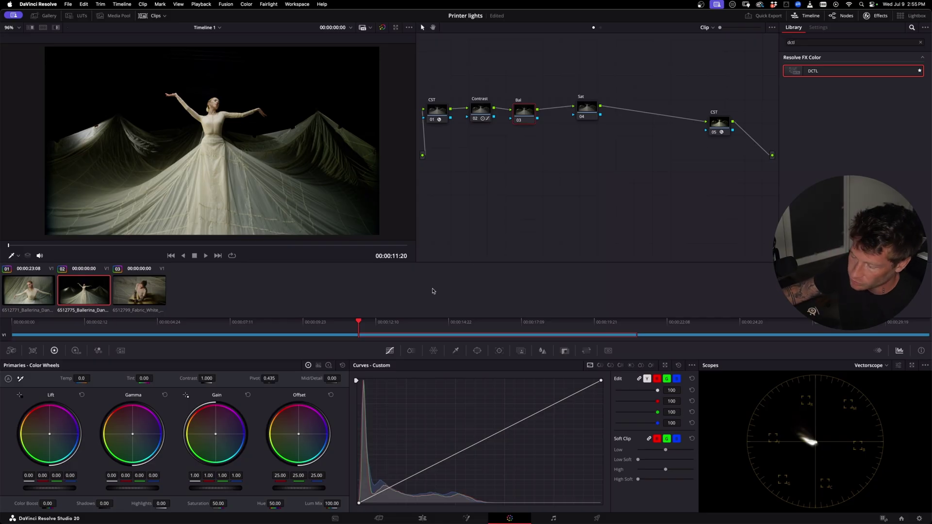
Review the half printer light commands and restore the Bal node's red offset to 25 after a small nudge.
{"action": "left_click", "coordinate": [248, 5]}
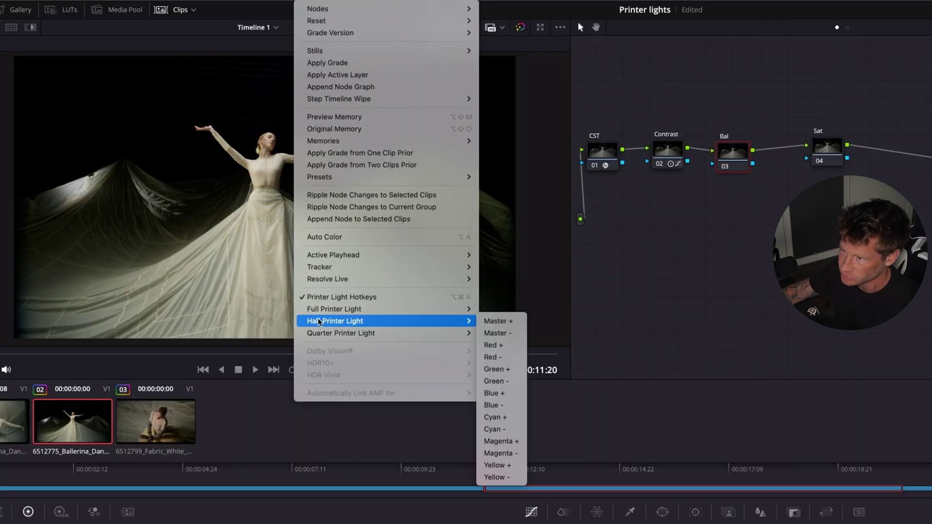
{"action": "mouse_move", "coordinate": [346, 323]}
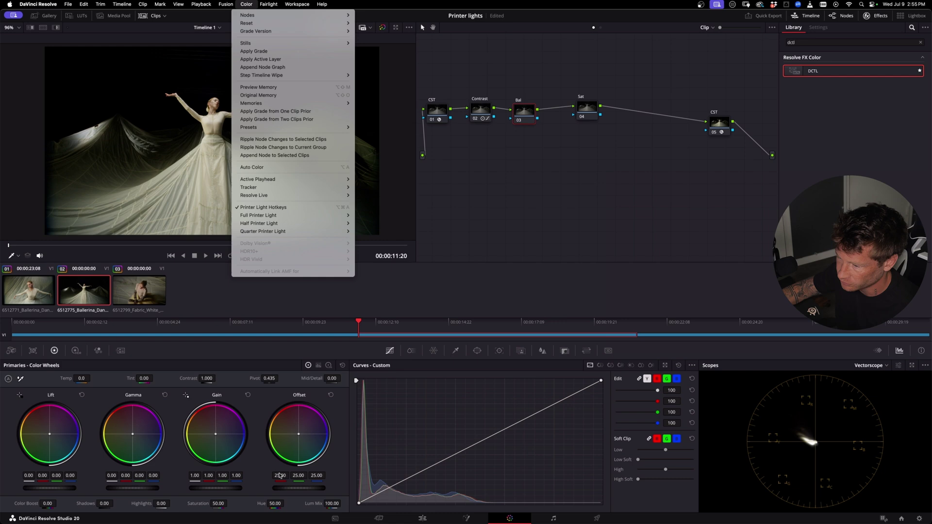
{"action": "left_click", "coordinate": [283, 479]}
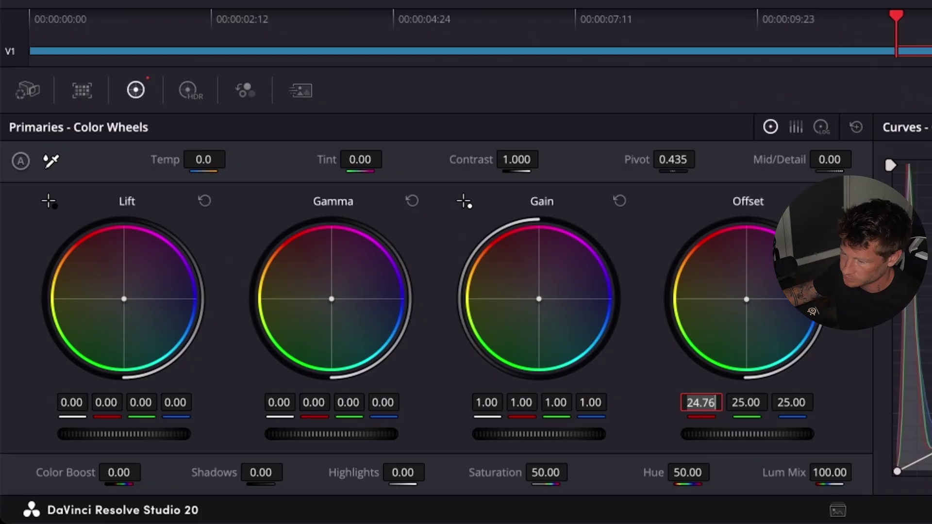
{"action": "key", "text": "BackSpace"}
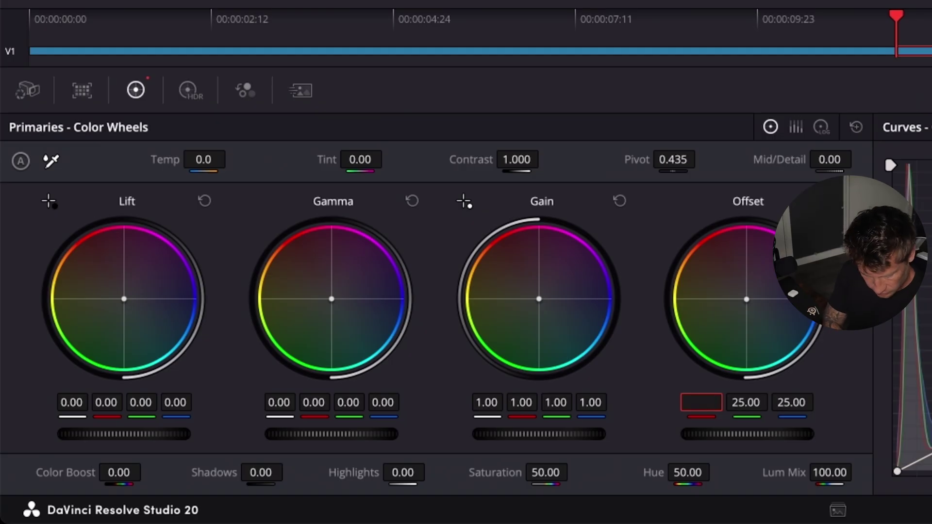
{"action": "type", "text": "25"}
{"action": "key", "text": "Return"}
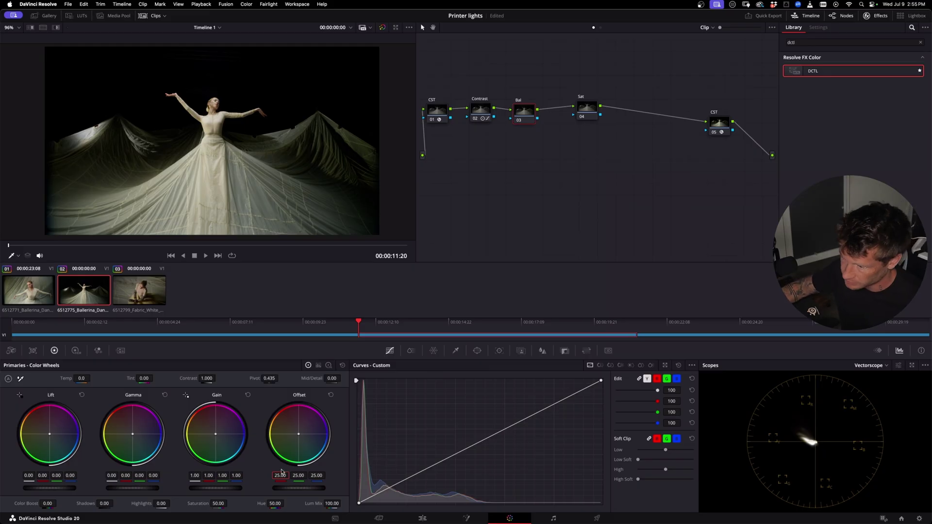
Set the Bal node's red offset to 24.
{"action": "left_click_drag", "start_coordinate": [282, 473], "coordinate": [280, 473]}
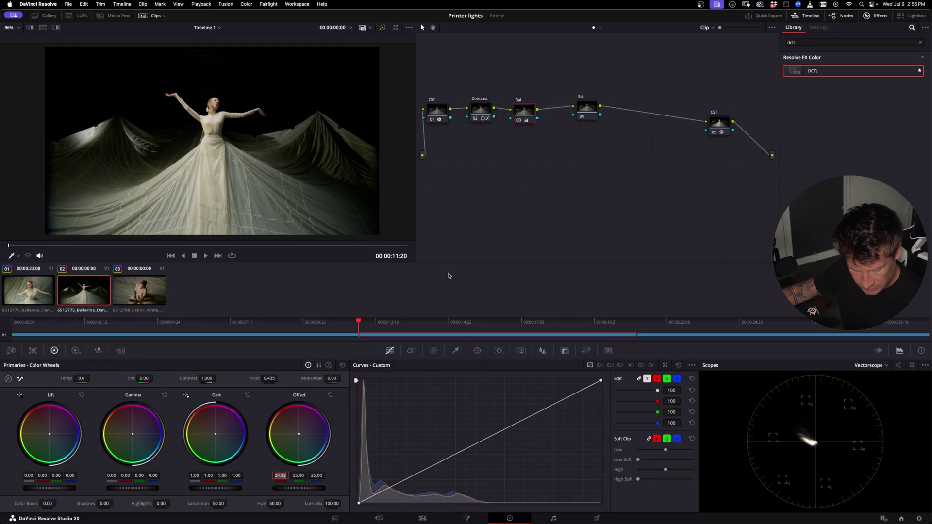
{"action": "type", "text": "24"}
{"action": "key", "text": "Return"}
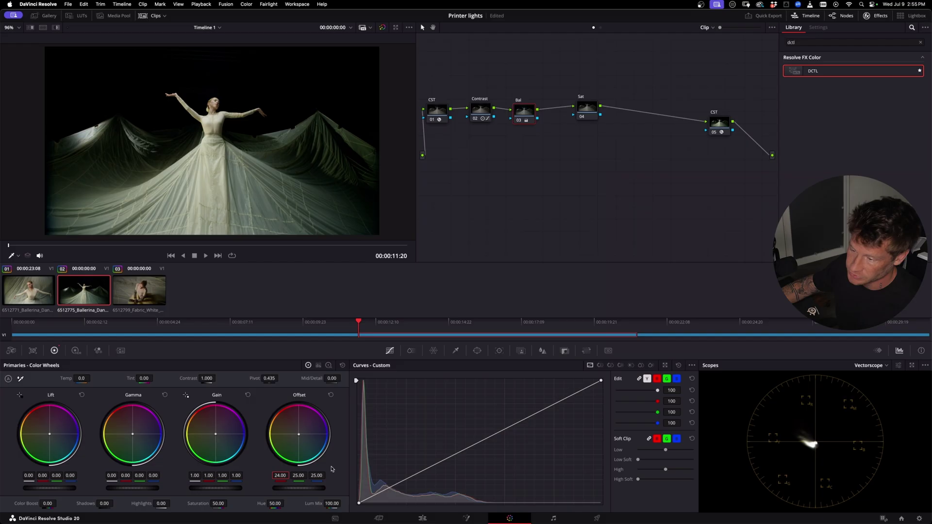
Lower the Bal node's green offset to about 24.92.
{"action": "left_click", "coordinate": [246, 4]}
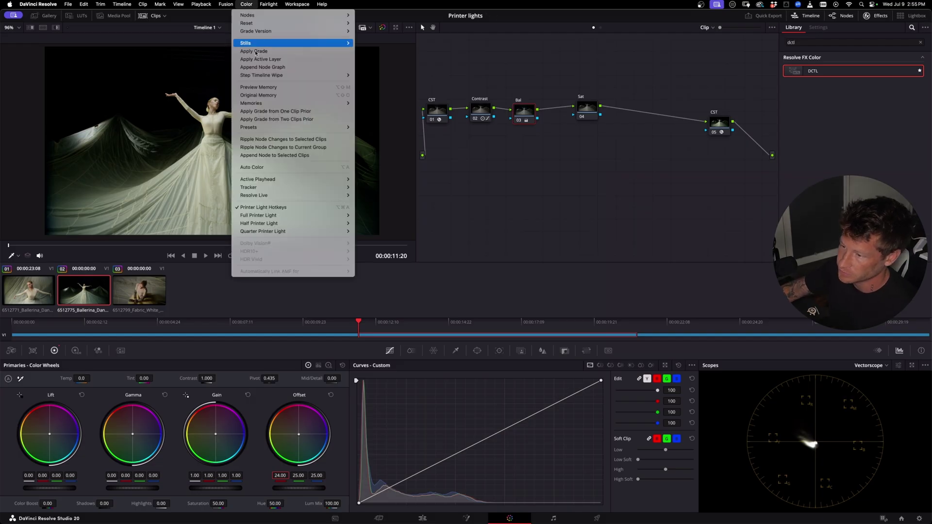
{"action": "left_click", "coordinate": [487, 264]}
{"action": "left_click_drag", "start_coordinate": [299, 476], "coordinate": [298, 475]}
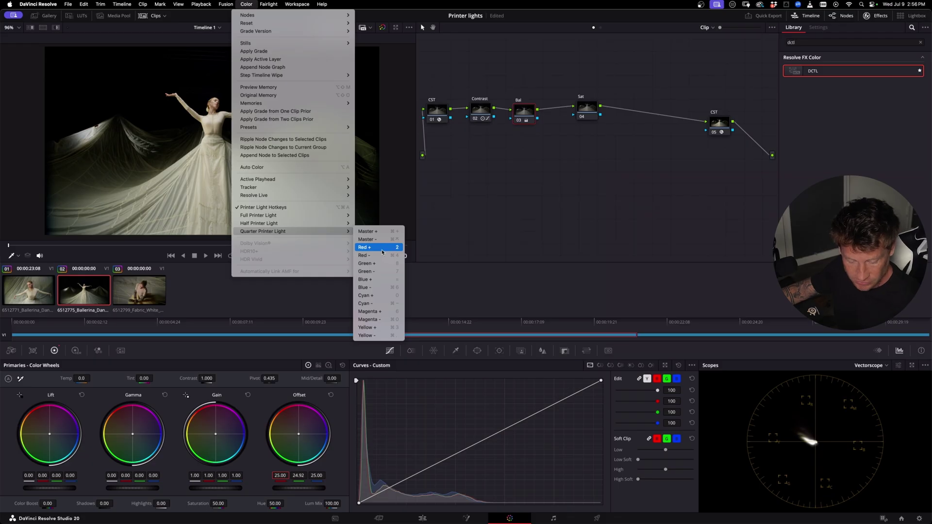
Compare the second and third clips by switching between them, with the third clip's Bal node selected.
{"action": "left_click", "coordinate": [505, 210]}
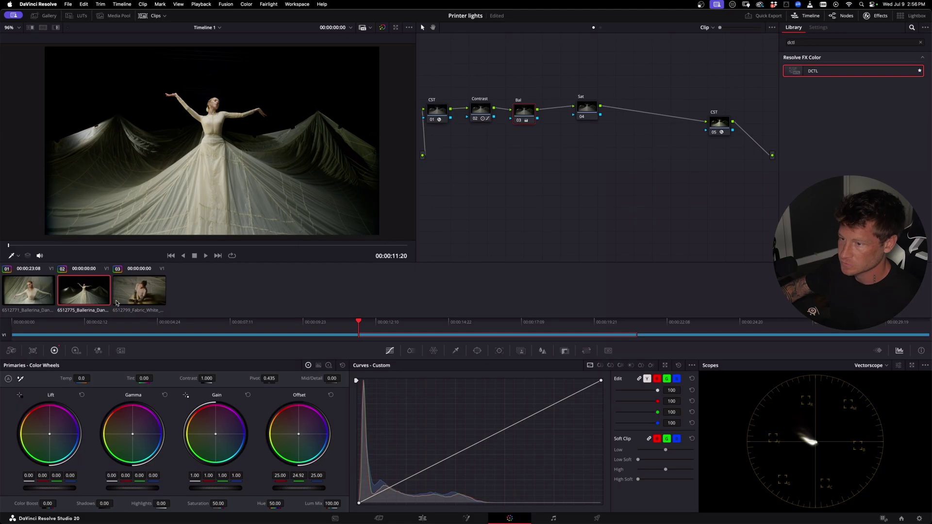
{"action": "left_click", "coordinate": [118, 288]}
{"action": "left_click", "coordinate": [95, 288]}
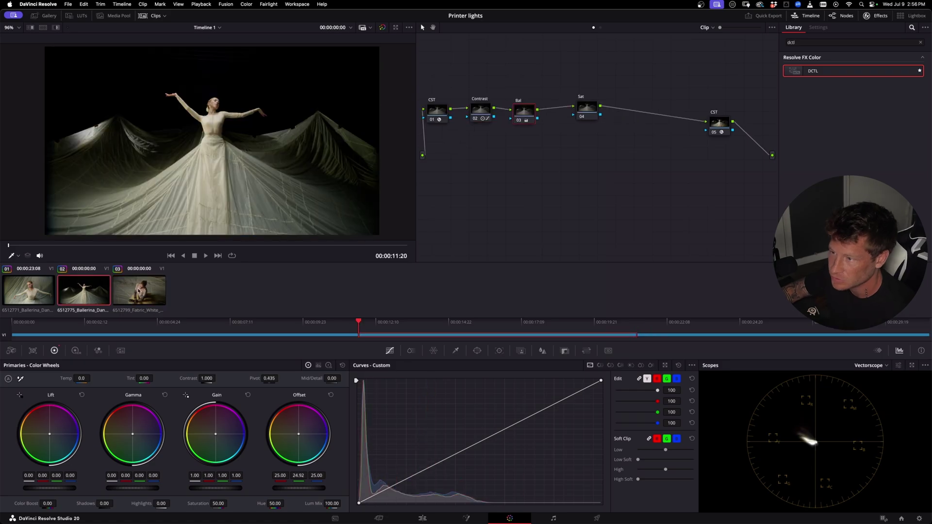
{"action": "left_click", "coordinate": [136, 299]}
{"action": "left_click", "coordinate": [96, 296]}
{"action": "left_click", "coordinate": [132, 294]}
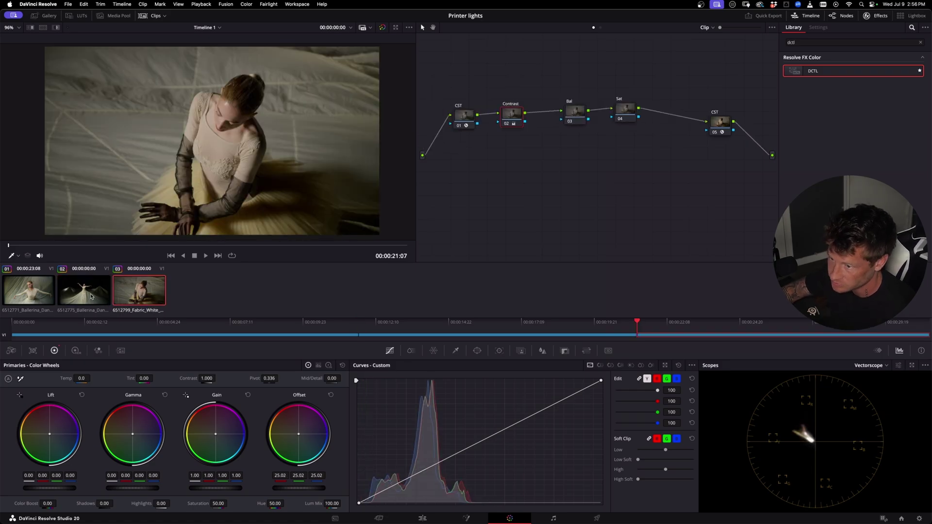
{"action": "left_click", "coordinate": [86, 290]}
{"action": "left_click", "coordinate": [135, 293]}
{"action": "key", "text": "alt+shift+apostrophe"}
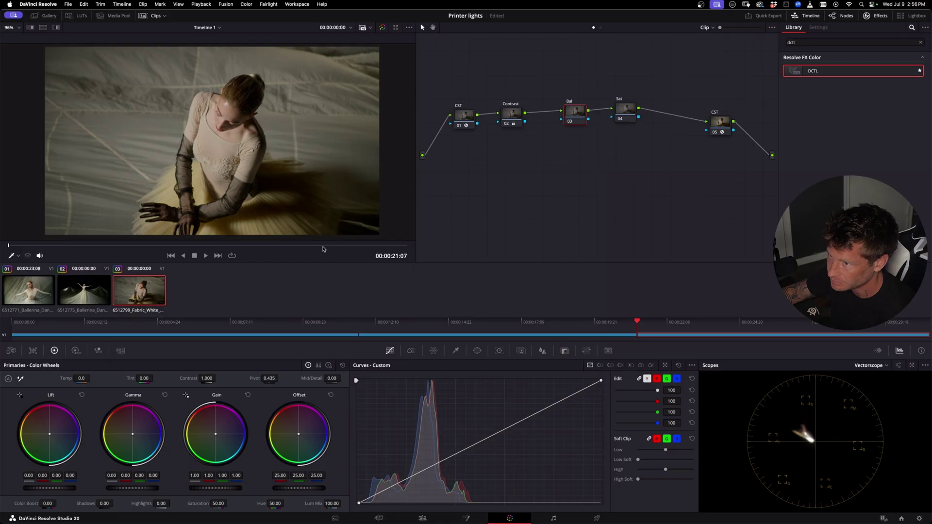
{"action": "key", "text": "Up"}
{"action": "key", "text": "Down"}
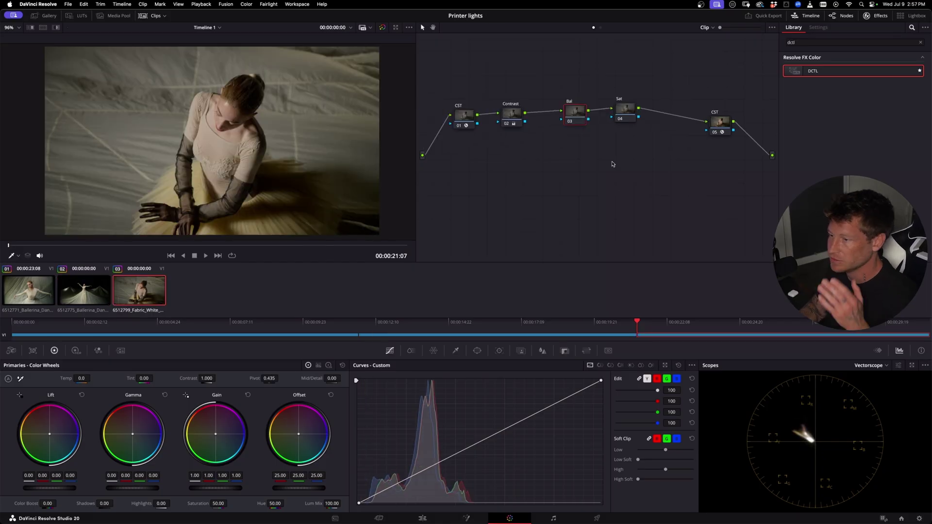
{"action": "key", "text": "Up"}
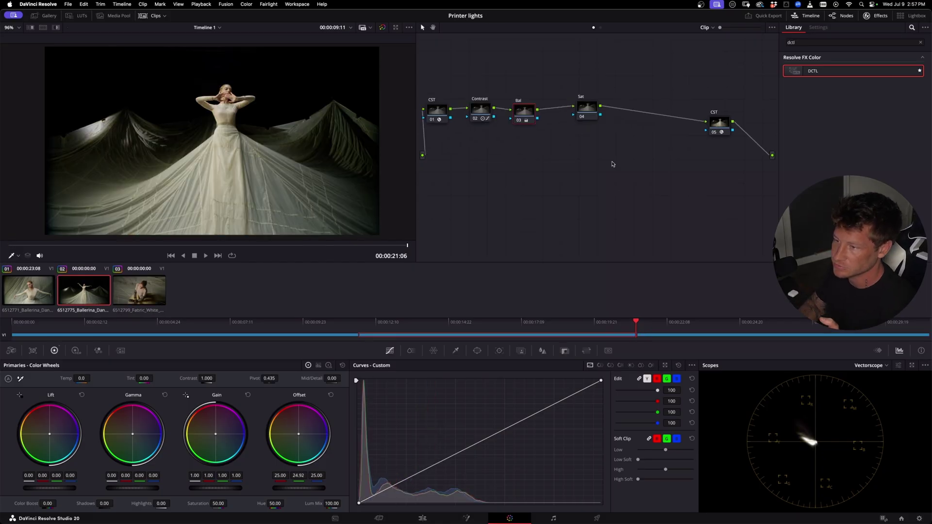
Reset the Bal node's grade on the second clip and compare that clip with the third.
{"action": "right_click", "coordinate": [528, 106]}
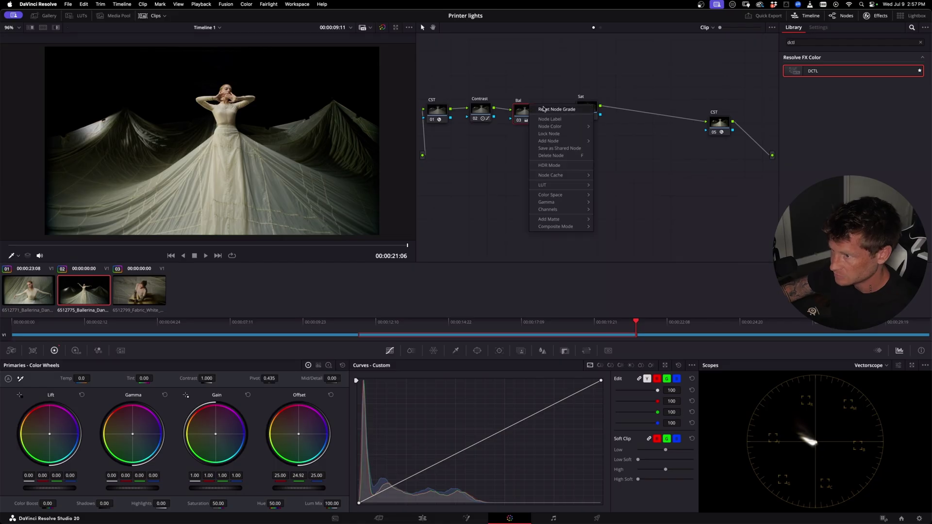
{"action": "left_click", "coordinate": [538, 109]}
{"action": "key", "text": "Down"}
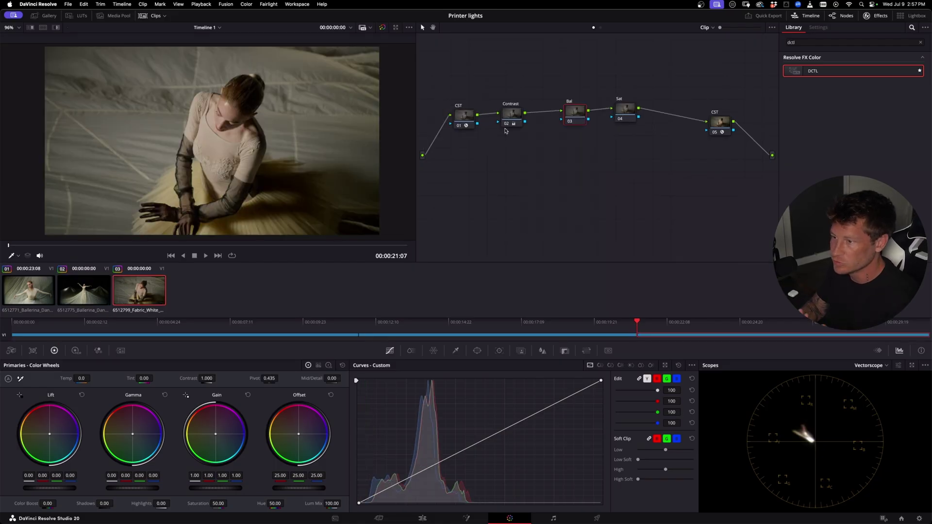
{"action": "key", "text": "Up"}
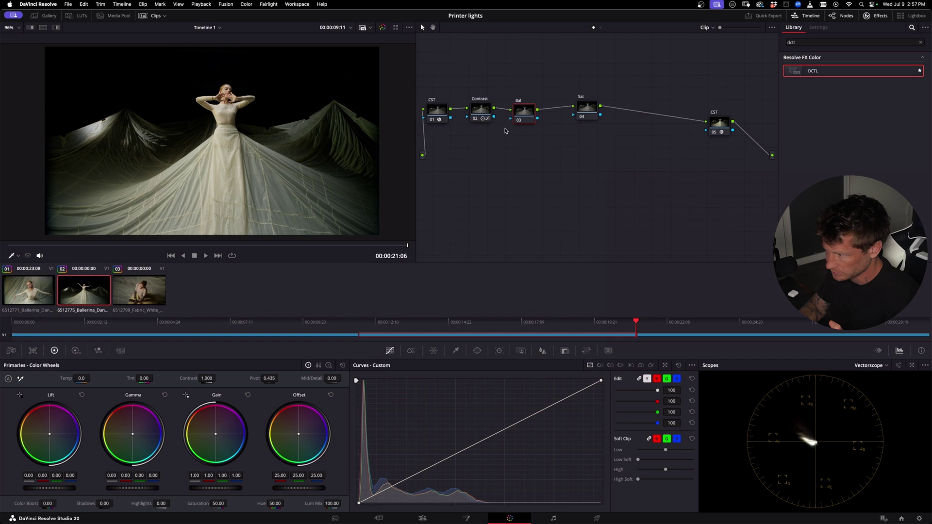
{"action": "key", "text": "Down"}
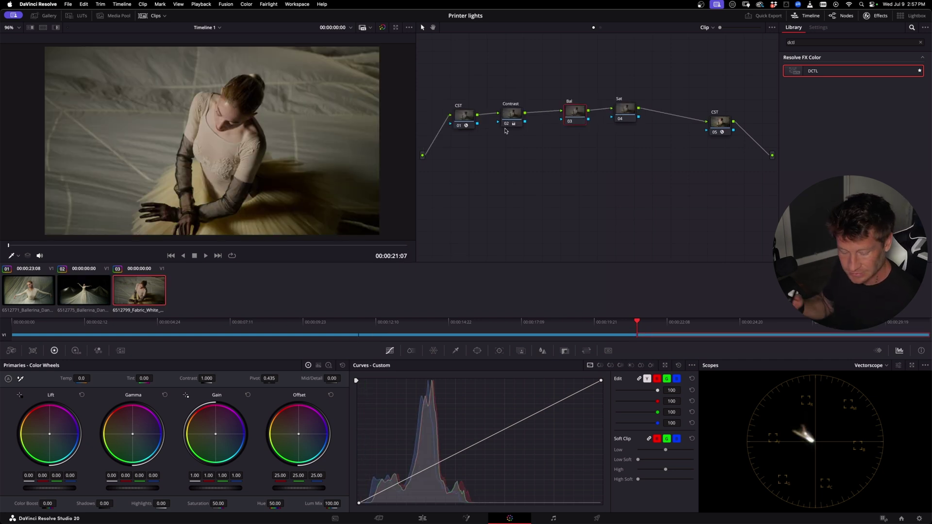
Lower the red and green offsets of the third clip's Bal node to 24.50 with printer lights.
{"action": "key", "text": "4"}
{"action": "key", "text": "5"}
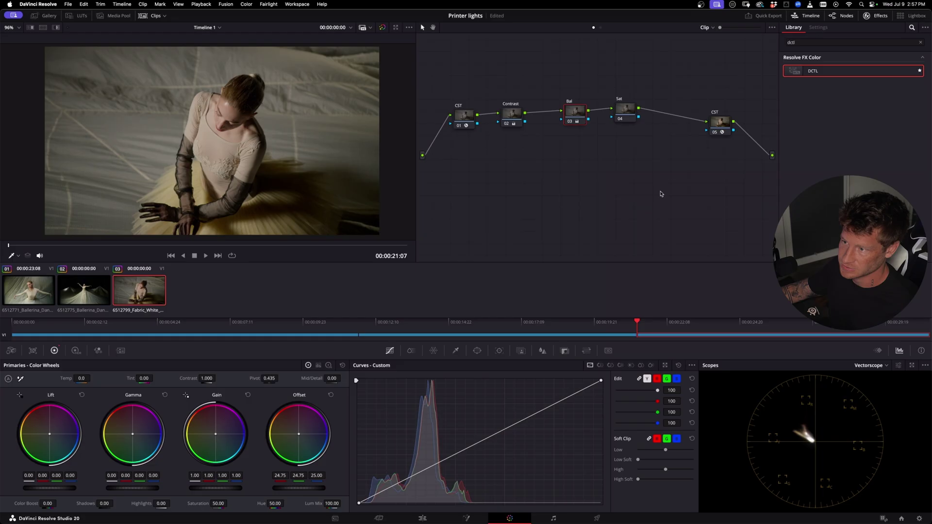
{"action": "key", "text": "4"}
{"action": "key", "text": "5"}
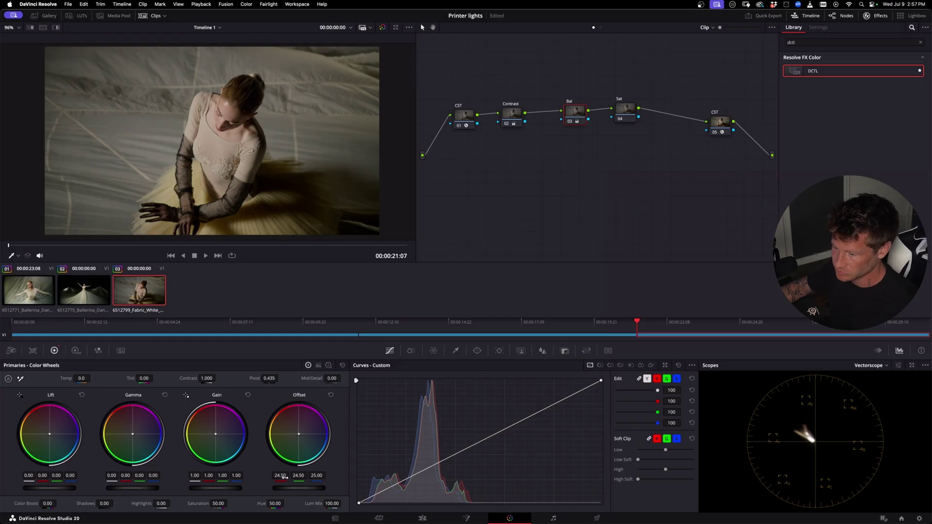
Compare the third clip's colour balance with the second clip by alternating between them.
{"action": "key", "text": "Up"}
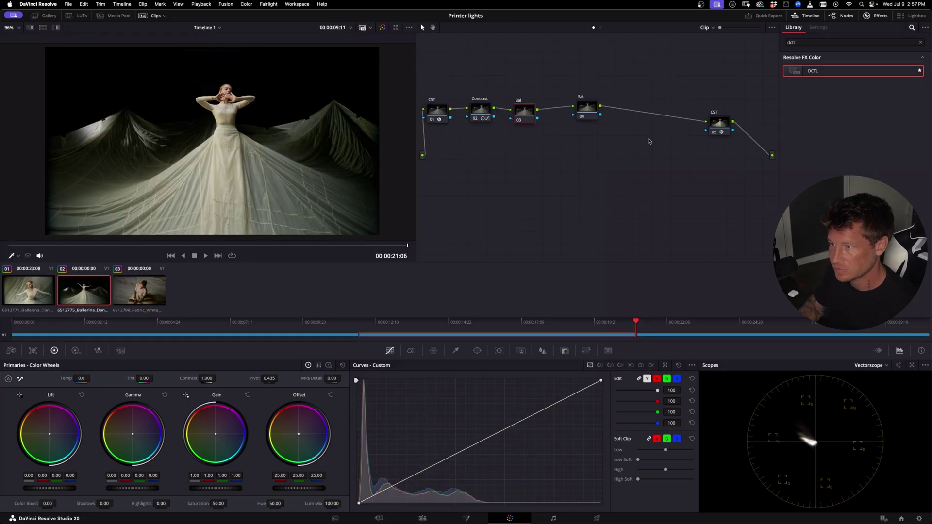
{"action": "key", "text": "Down"}
{"action": "key", "text": "Up"}
{"action": "key", "text": "Down"}
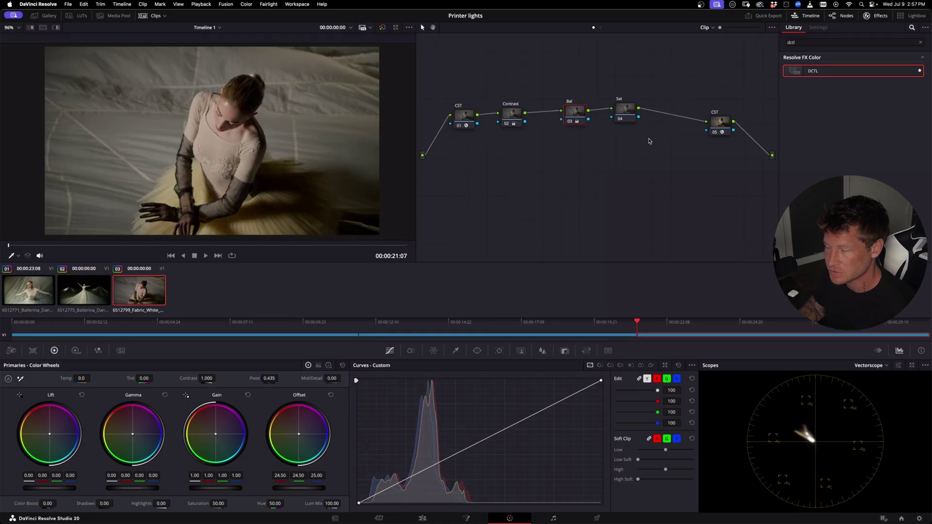
{"action": "key", "text": "Up"}
{"action": "key", "text": "Down"}
{"action": "key", "text": "Up"}
{"action": "key", "text": "Down"}
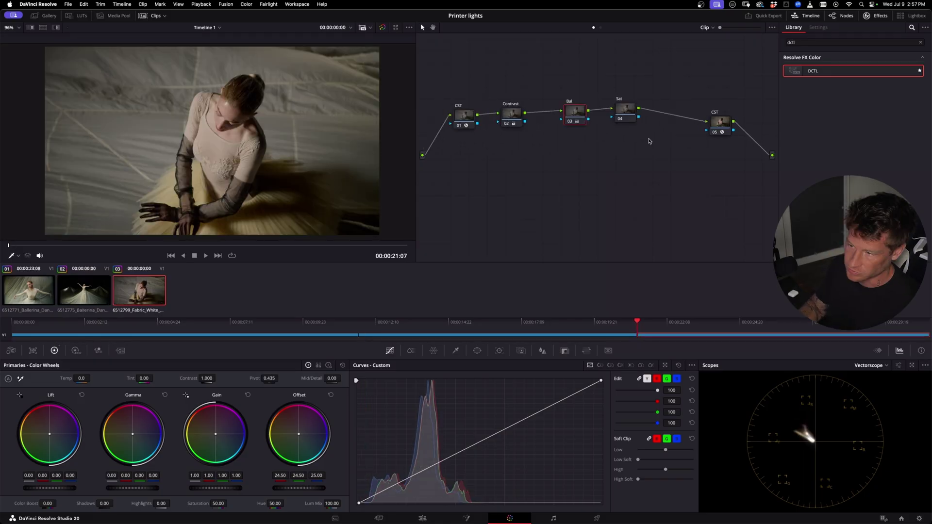
Adjust the third clip's Bal node offset to 24.25 red and 25.00 green with printer lights.
{"action": "key", "text": "8"}
{"action": "key", "text": "8"}
{"action": "key", "text": "8"}
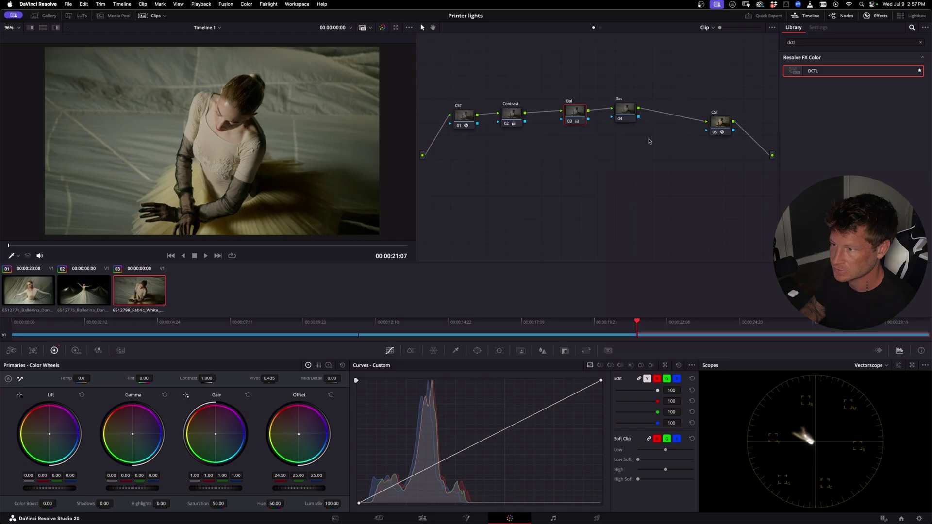
{"action": "key", "text": "Right"}
{"action": "key", "text": "Left"}
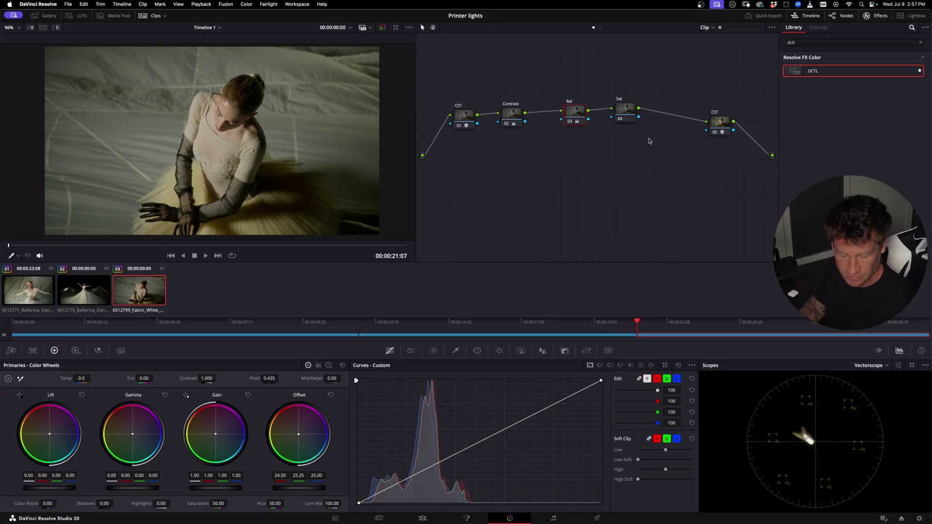
{"action": "key", "text": "4"}
{"action": "key", "text": "5"}
{"action": "key", "text": "Up"}
{"action": "key", "text": "Down"}
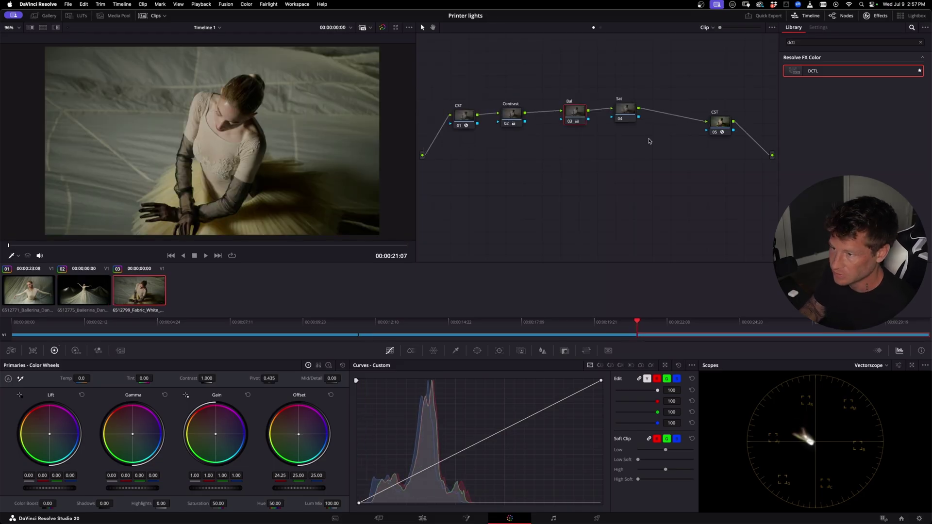
Lower the red offset of the third clip's Bal node to 24.00, keeping green at 25.00.
{"action": "key", "text": "4"}
{"action": "key", "text": "5"}
{"action": "key", "text": "Left"}
{"action": "key", "text": "Right"}
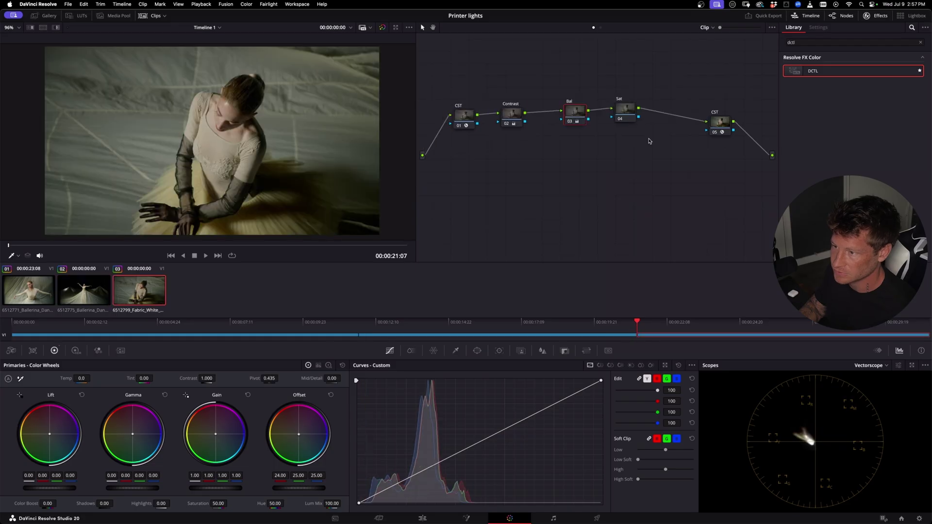
Alternate between the second and third clips to judge how well the adjusted balance matches.
{"action": "key", "text": "Right"}
{"action": "key", "text": "Left"}
{"action": "key", "text": "Left"}
{"action": "key", "text": "Right"}
{"action": "key", "text": "8"}
{"action": "key", "text": "Left"}
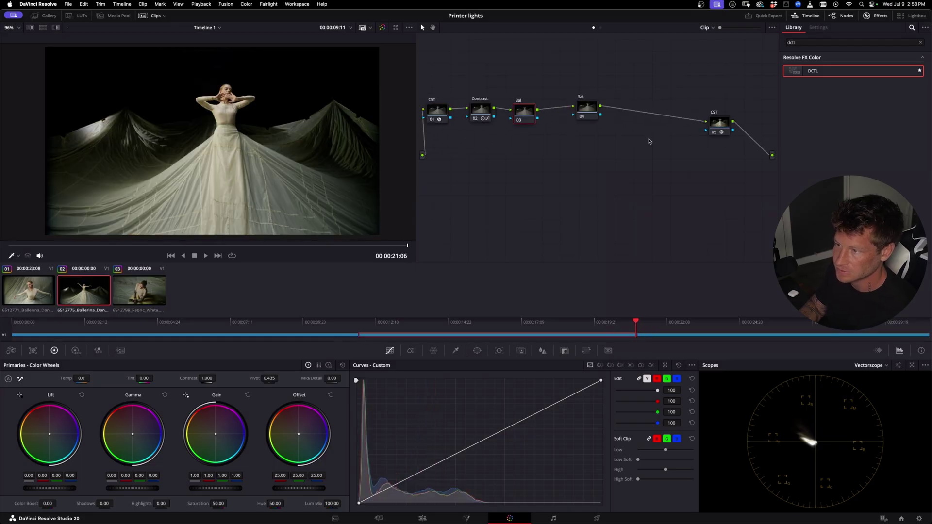
{"action": "key", "text": "Right"}
{"action": "key", "text": "Up"}
{"action": "key", "text": "Down"}
{"action": "key", "text": "Up"}
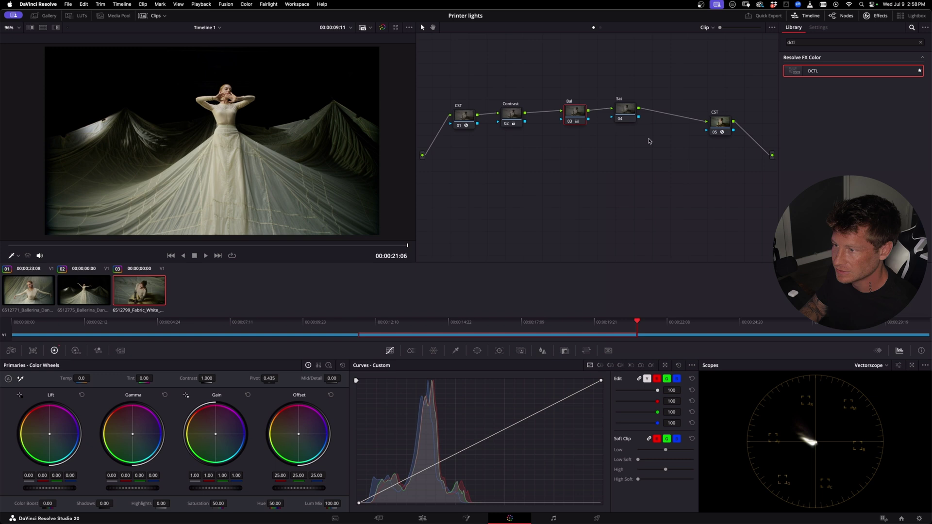
{"action": "key", "text": "Down"}
{"action": "key", "text": "Up"}
{"action": "key", "text": "Down"}
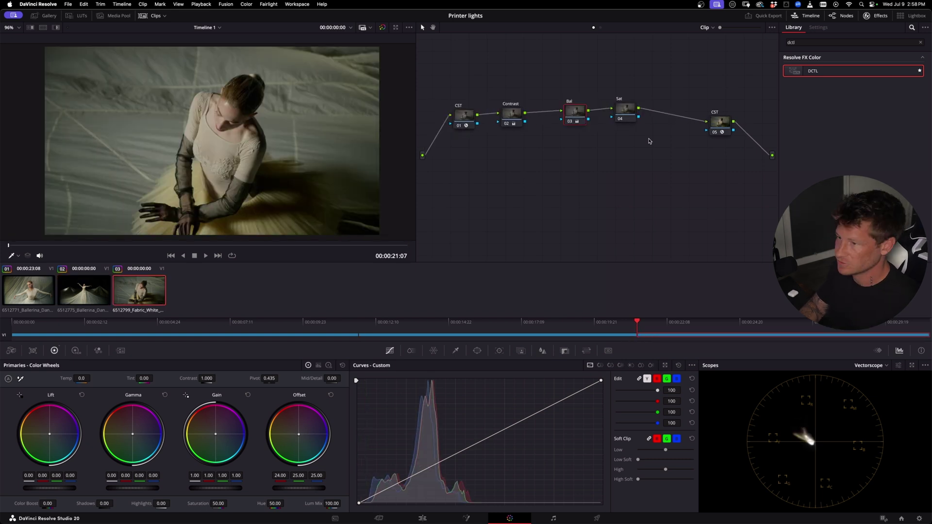
{"action": "key", "text": "Up"}
{"action": "key", "text": "Down"}
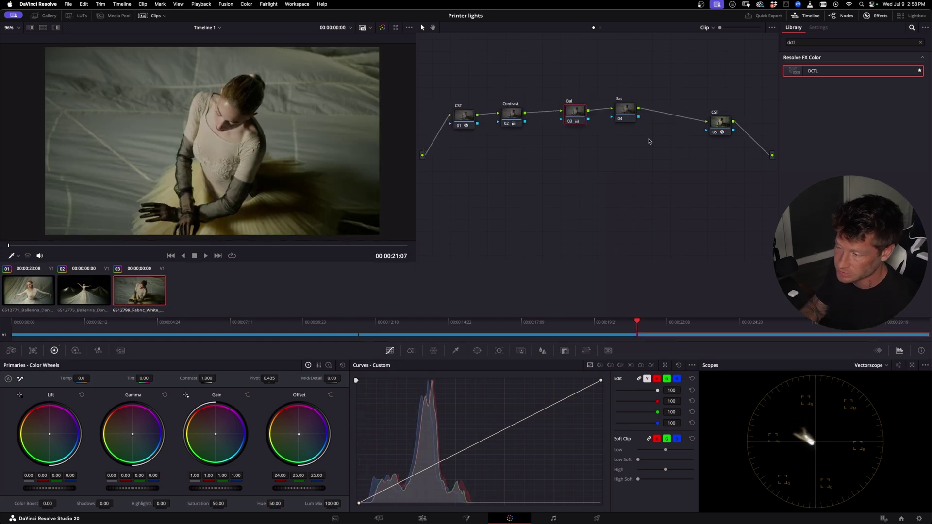
{"action": "key", "text": "Up"}
{"action": "key", "text": "Down"}
{"action": "key", "text": "Up"}
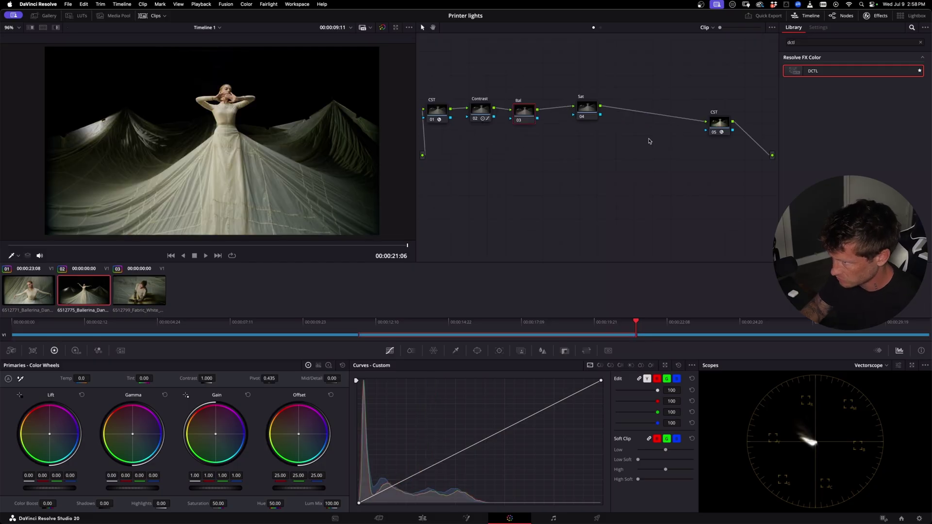
Raise the HDR Global exposure to 0.43 on the third clip's Contrast node.
{"action": "key", "text": "Down"}
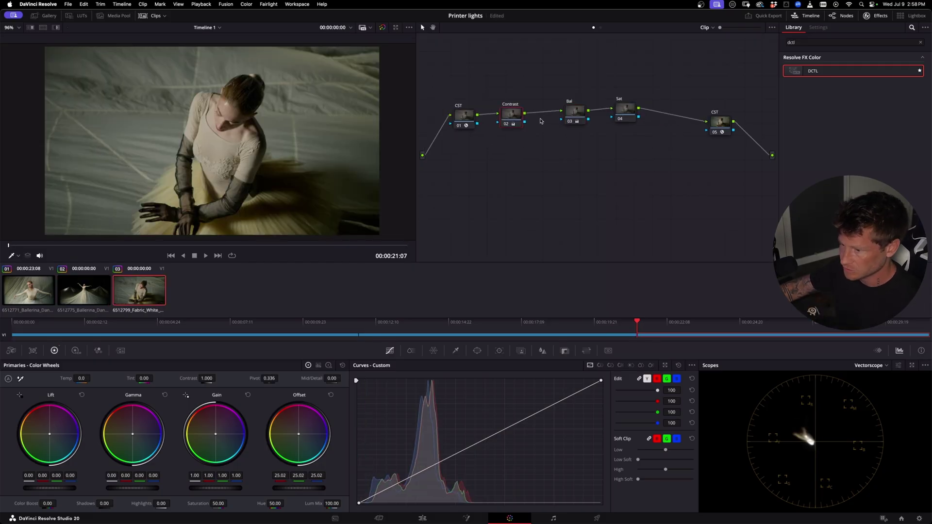
{"action": "left_click", "coordinate": [75, 350]}
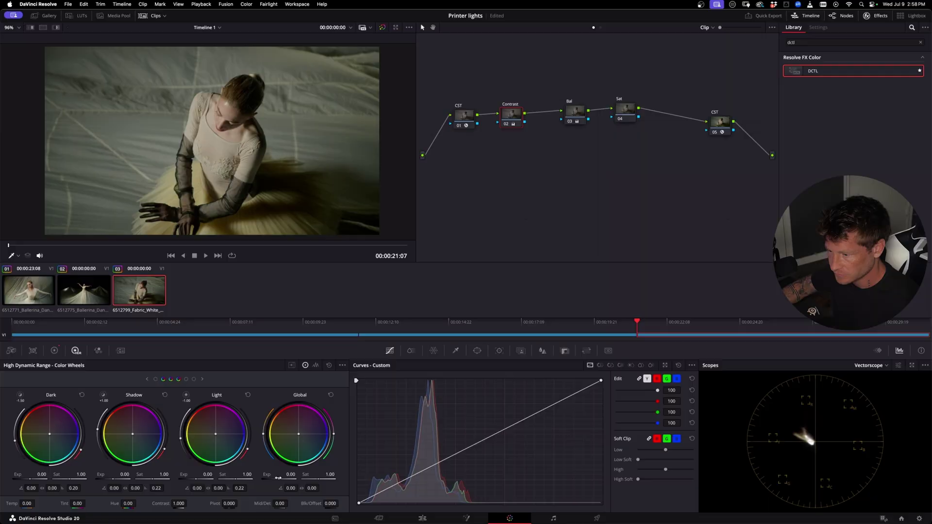
{"action": "left_click_drag", "start_coordinate": [278, 477], "coordinate": [292, 477]}
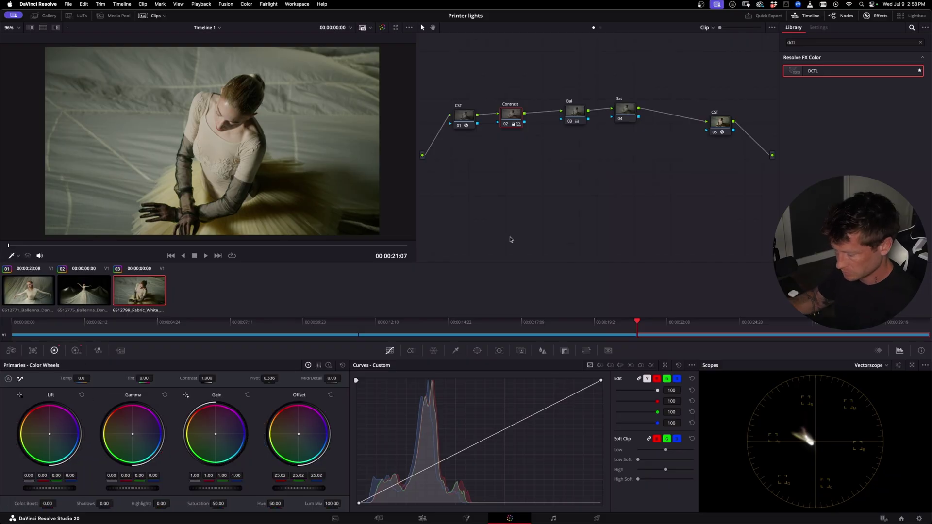
{"action": "left_click", "coordinate": [75, 351]}
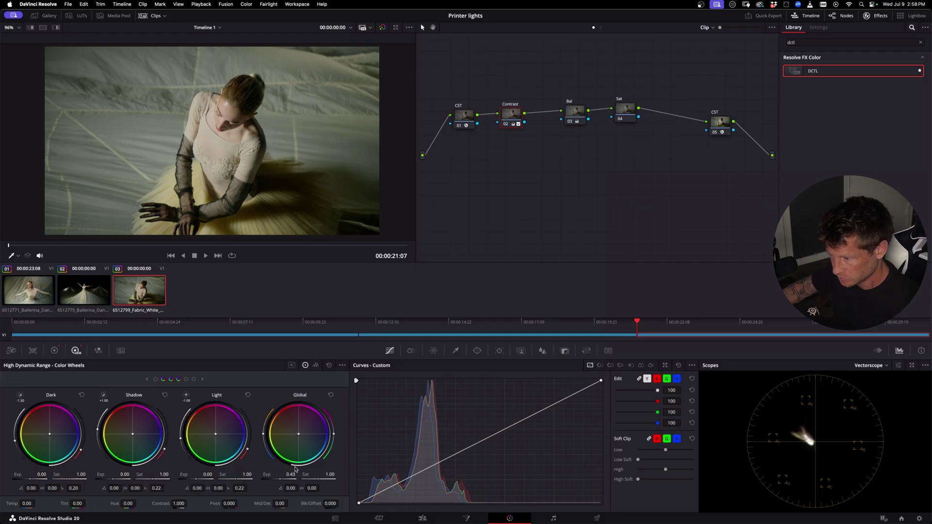
Apply a DCTL in the timeline node graph using MONO-Border-v1.1, with Use RGB enabled and red, green and blue at 0.255.
{"action": "left_click", "coordinate": [600, 27]}
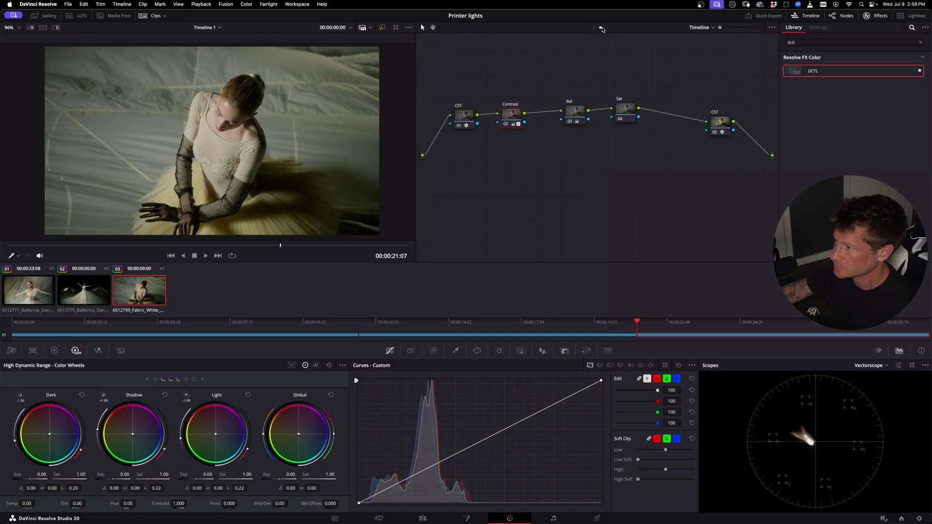
{"action": "left_click_drag", "start_coordinate": [820, 76], "coordinate": [593, 138]}
{"action": "left_click", "coordinate": [864, 68]}
{"action": "left_click", "coordinate": [861, 127]}
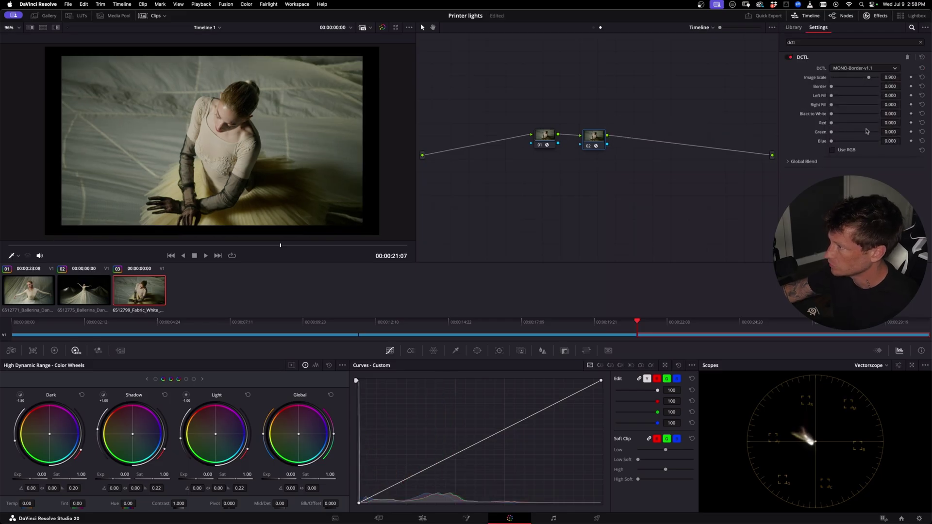
{"action": "left_click", "coordinate": [831, 150]}
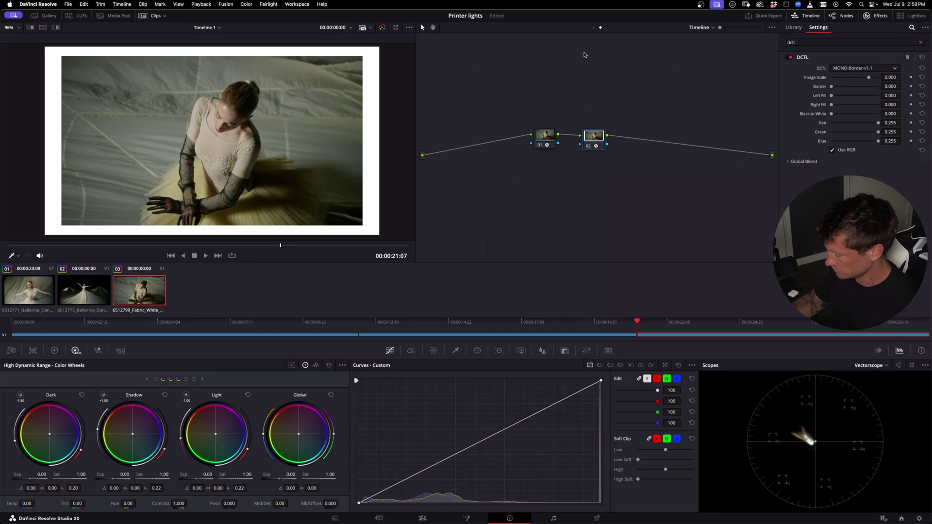
Compare the second and third clips inside the white border and return to the clip-level node graph.
{"action": "key", "text": "Left"}
{"action": "key", "text": "Right"}
{"action": "key", "text": "Left"}
{"action": "key", "text": "Right"}
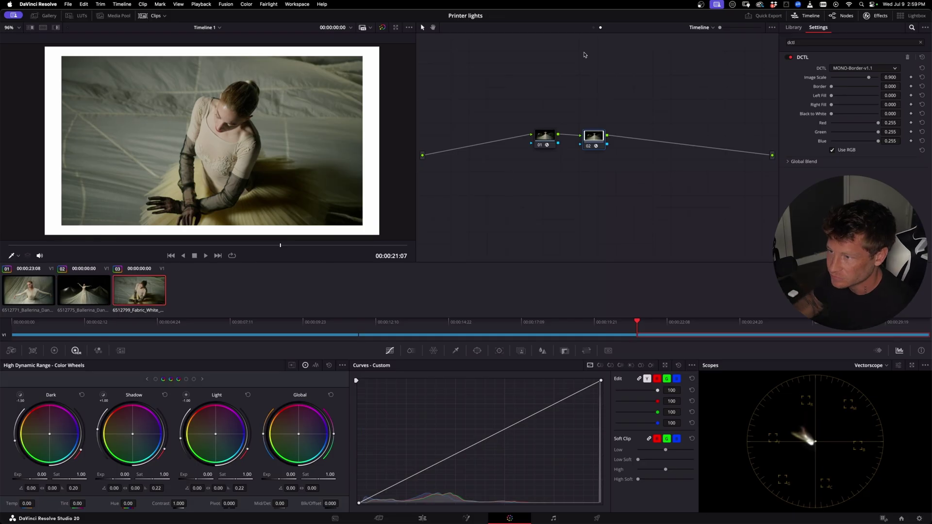
{"action": "left_click", "coordinate": [593, 28]}
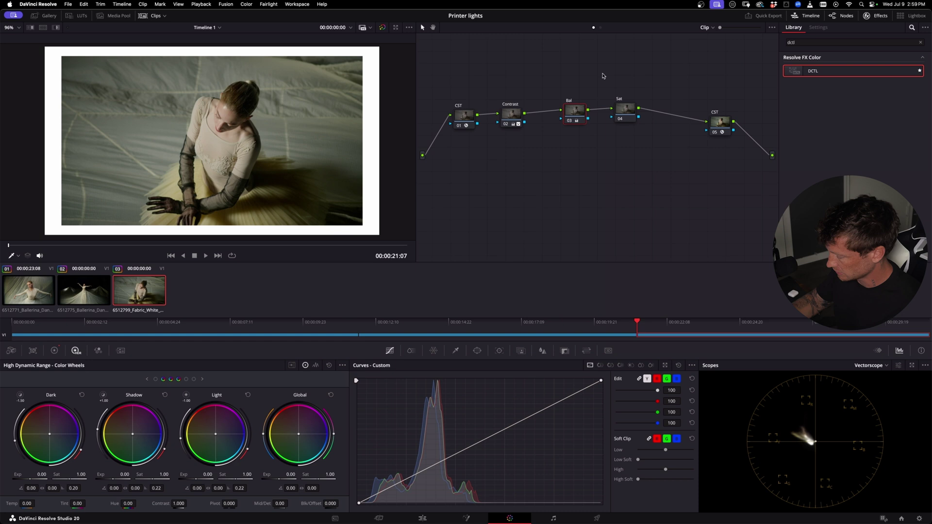
{"action": "key", "text": "Left"}
{"action": "key", "text": "Right"}
{"action": "key", "text": "Left"}
{"action": "key", "text": "Right"}
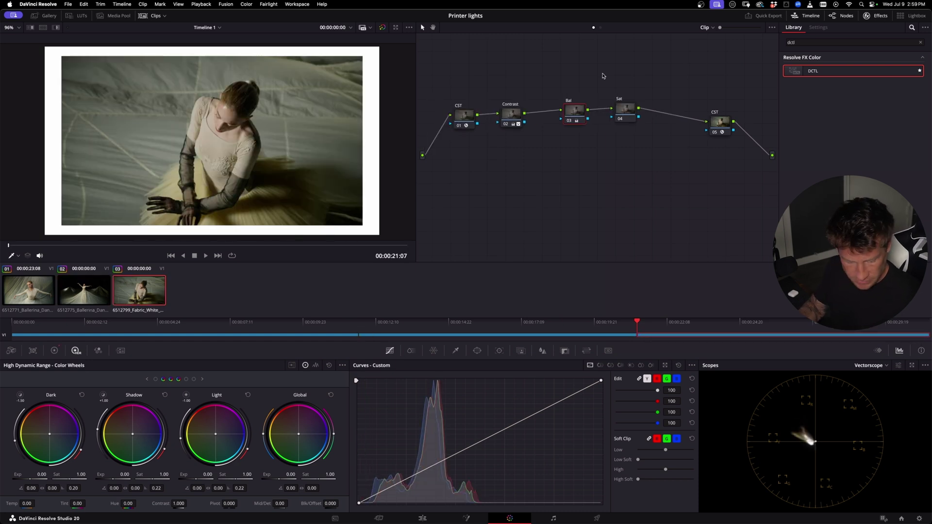
{"action": "key", "text": "Up"}
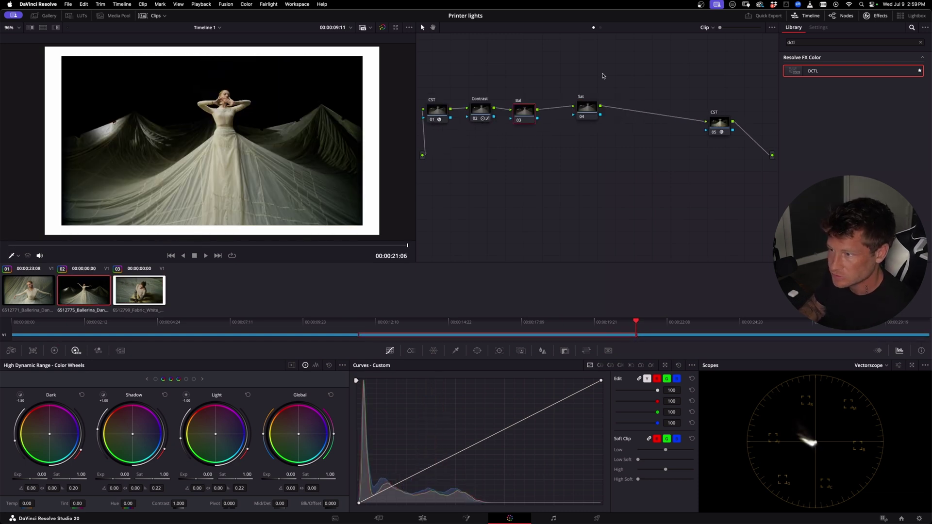
Flip between the last frame of the second clip and the first frame of the third to compare their grades.
{"action": "key", "text": "Down"}
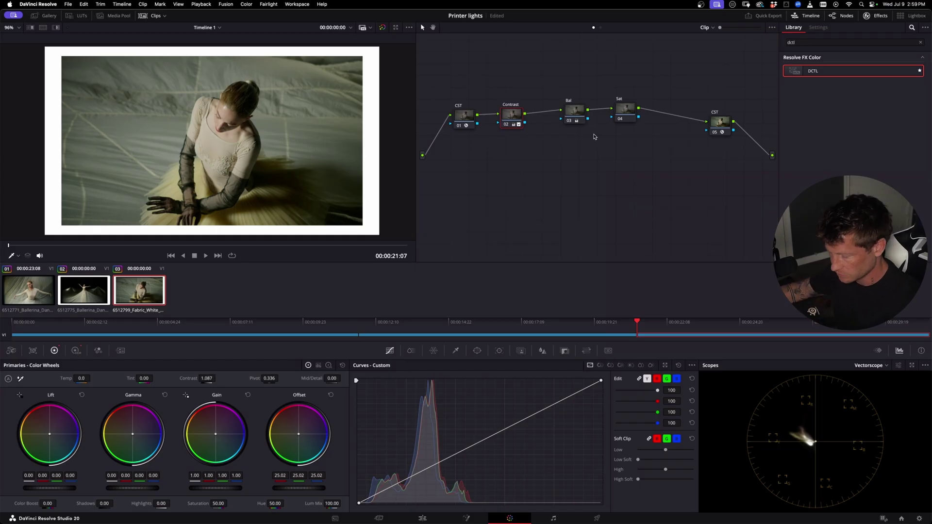
{"action": "key", "text": "Up"}
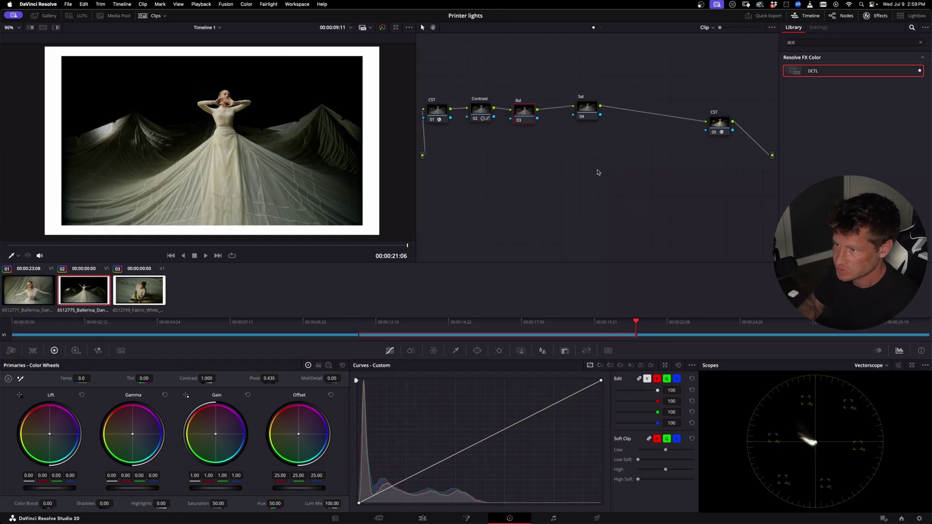
{"action": "key", "text": "Down"}
{"action": "key", "text": "Up"}
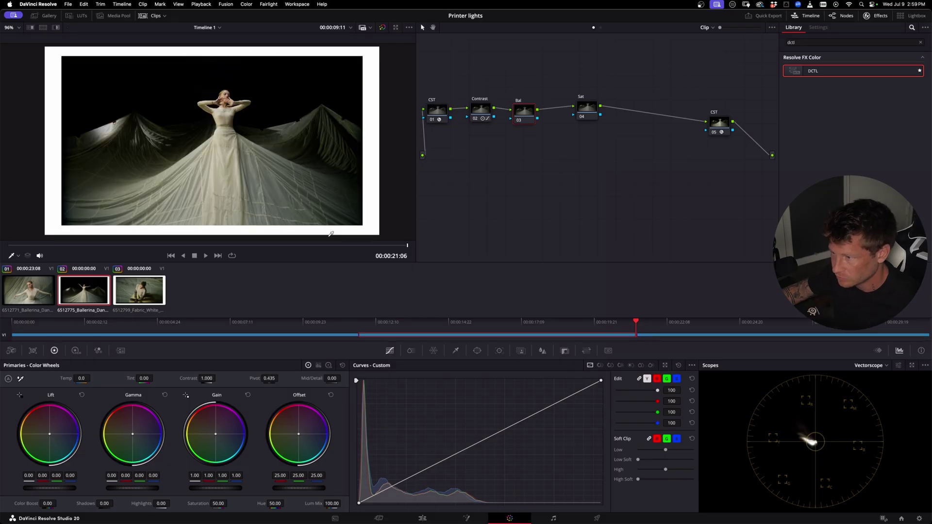
Play the timeline across the cut into the third clip, and return to the start of the second clip.
{"action": "key", "text": "space"}
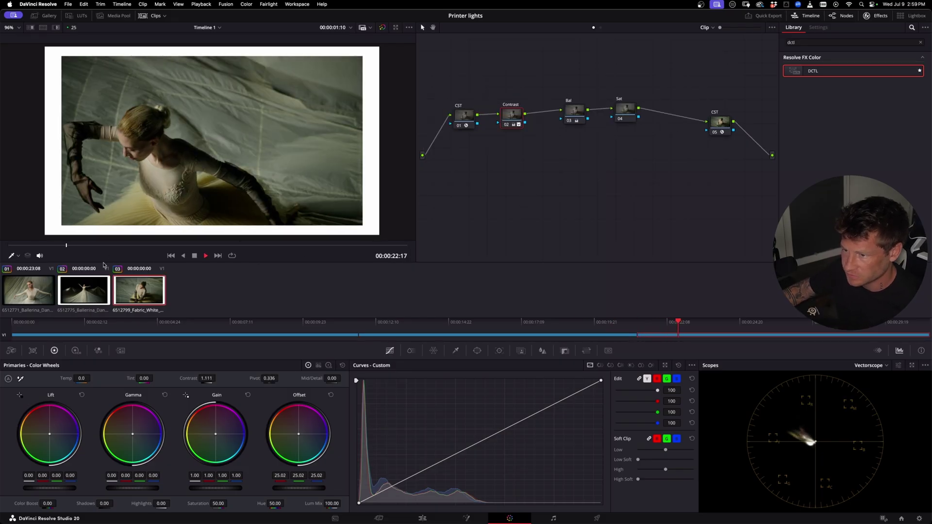
{"action": "left_click", "coordinate": [95, 286]}
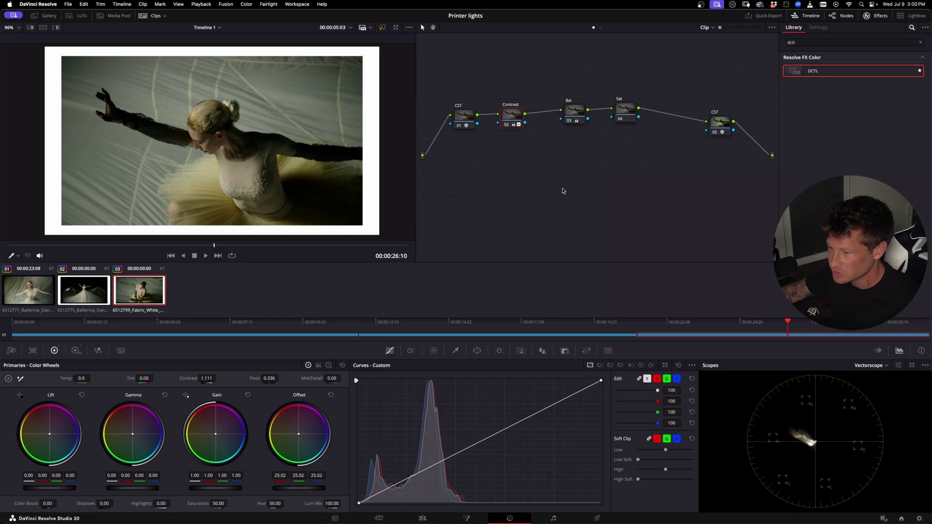
{"action": "key", "text": "Up"}
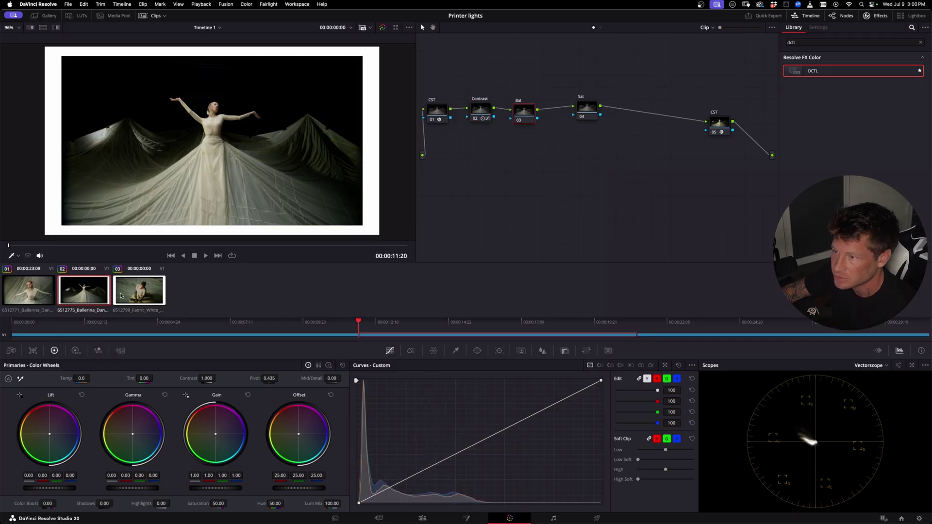
Alternate repeatedly between the opening frames of the second and third clips to judge their balance and exposure match within the white border.
{"action": "key", "text": "Down"}
{"action": "key", "text": "Up"}
{"action": "key", "text": "Down"}
{"action": "key", "text": "Up"}
{"action": "key", "text": "Down"}
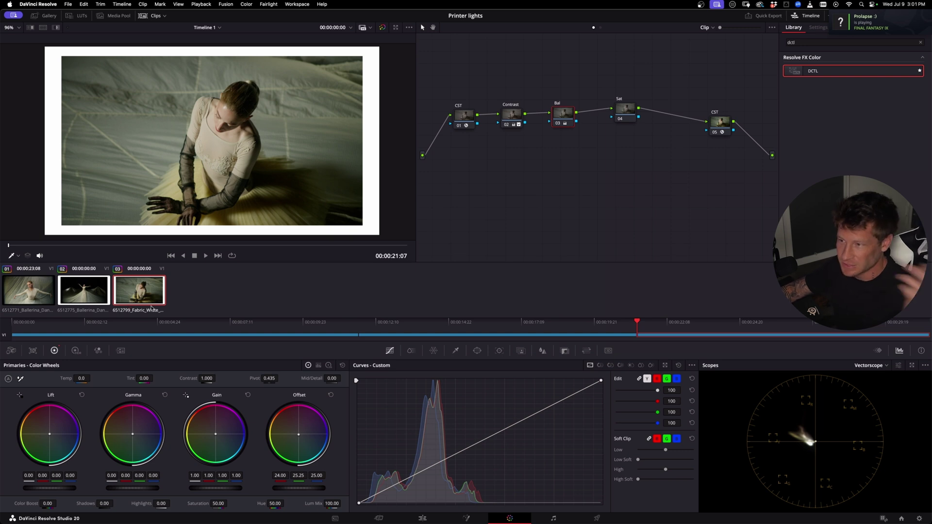
{"action": "key", "text": "Up"}
{"action": "key", "text": "Down"}
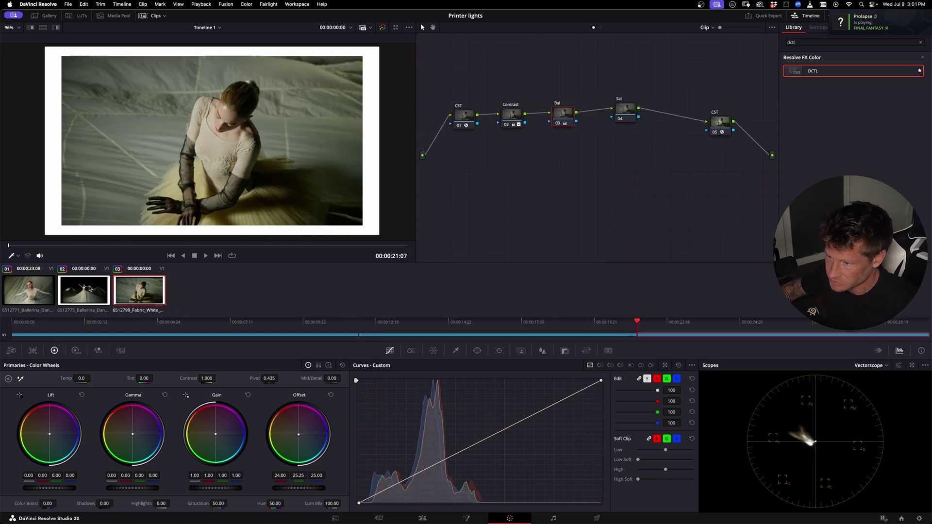
{"action": "key", "text": "Up"}
{"action": "key", "text": "Down"}
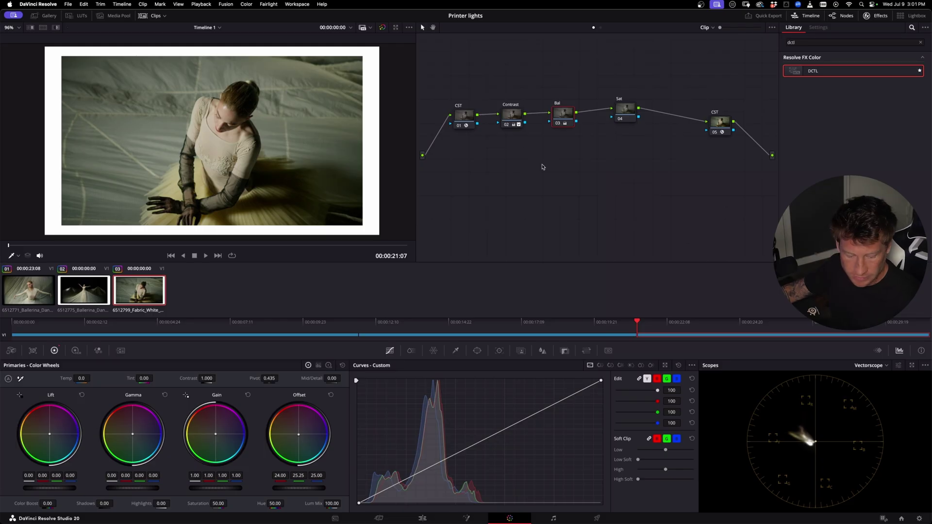
{"action": "key", "text": "Up"}
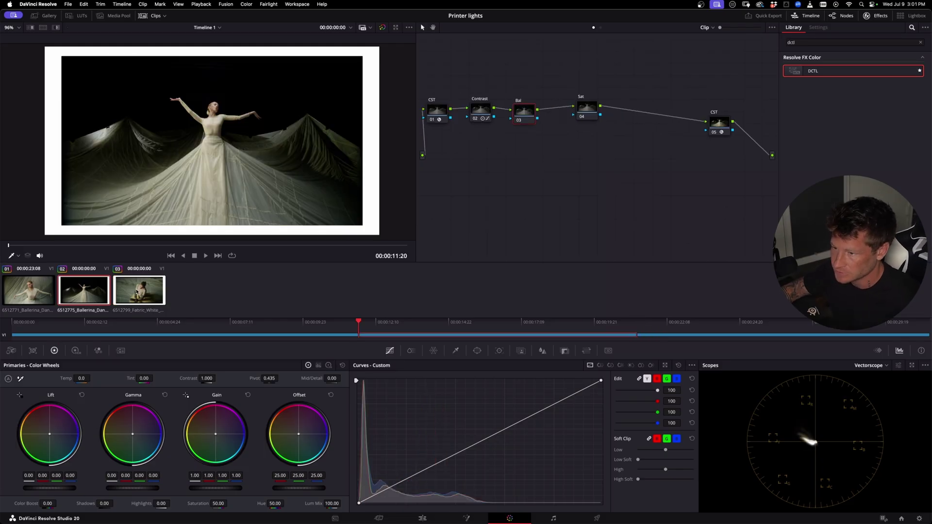
{"action": "key", "text": "Down"}
{"action": "key", "text": "Up"}
{"action": "key", "text": "Down"}
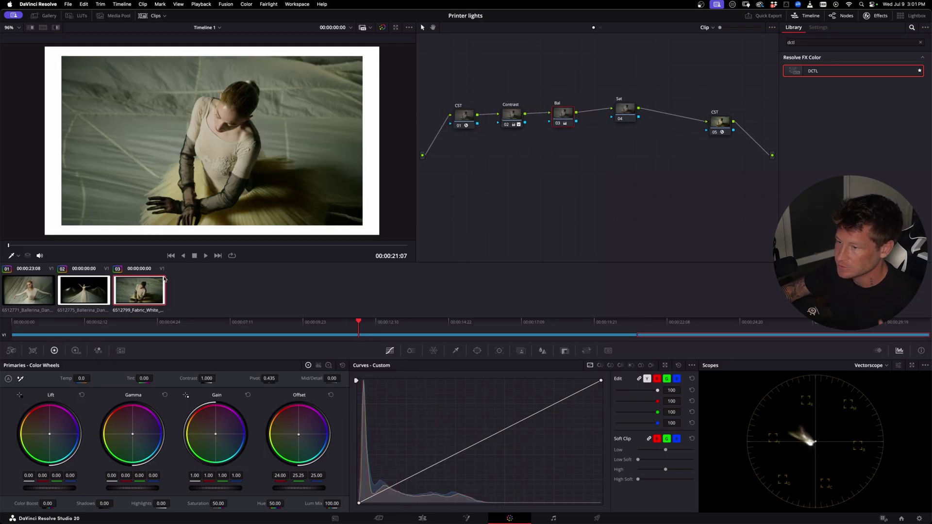
Switch to the timeline-level node graph that holds the MONO-Border-v1.1 DCTL node.
{"action": "left_click", "coordinate": [600, 27]}
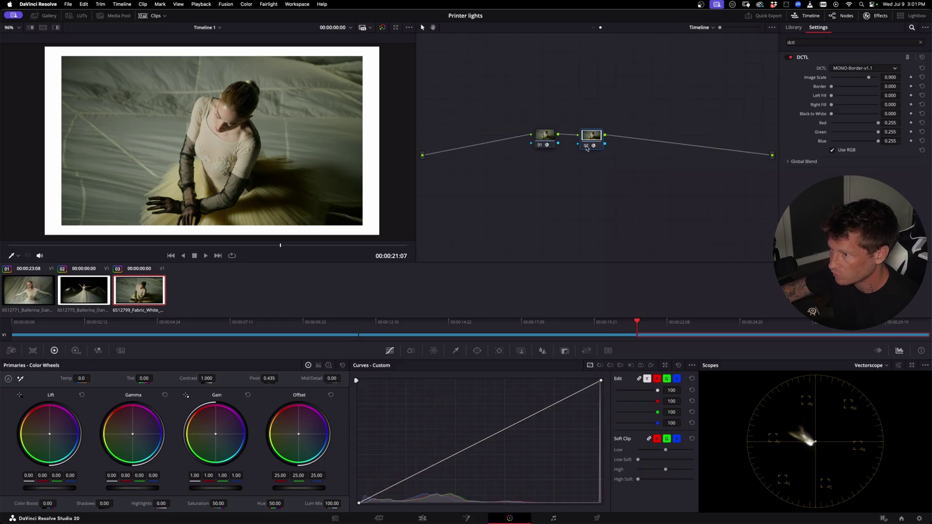